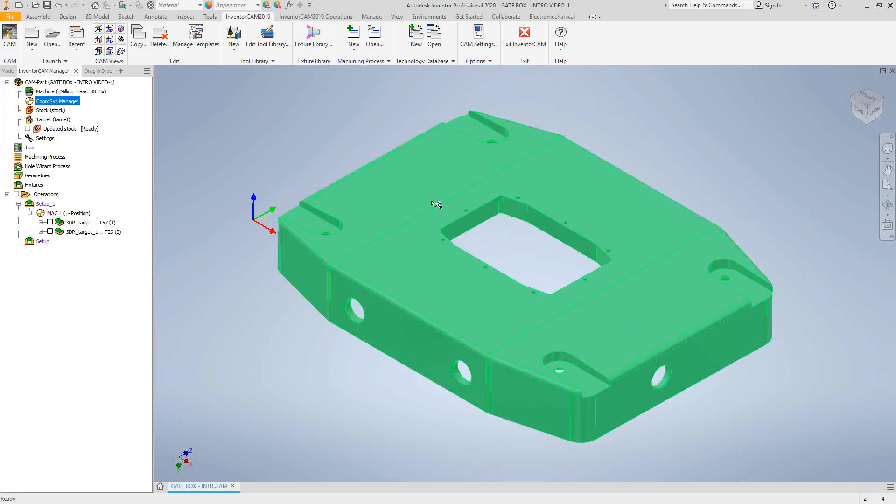
- Add an HSS milling operation under the empty Setup, using the Parallel cuts: Linear technology
right_click(41, 243)
mouse_move(170, 361)
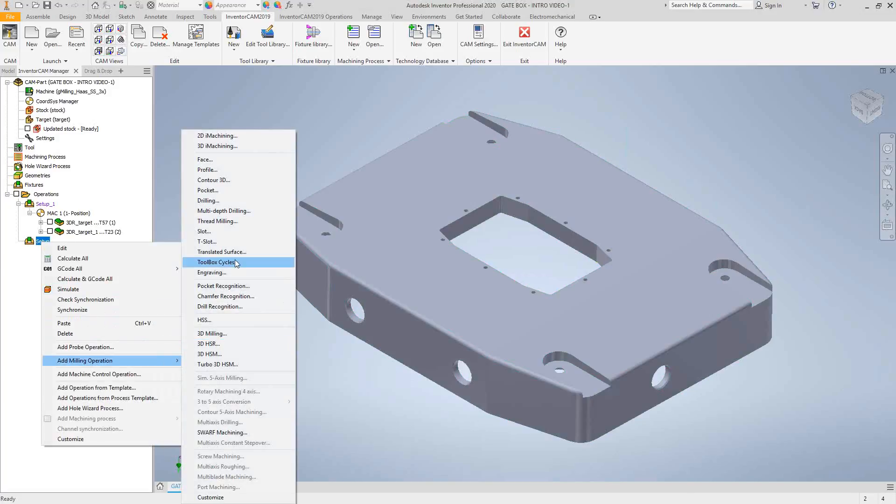
left_click(221, 322)
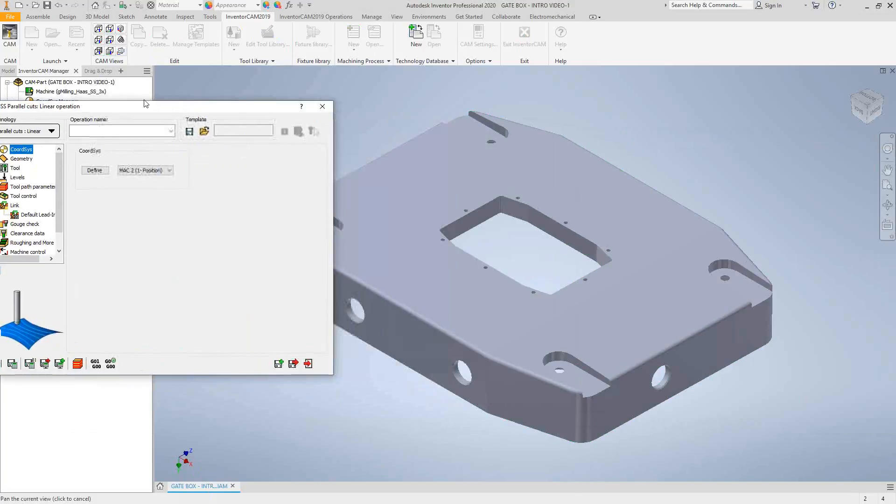
left_click_drag(145, 101, 275, 97)
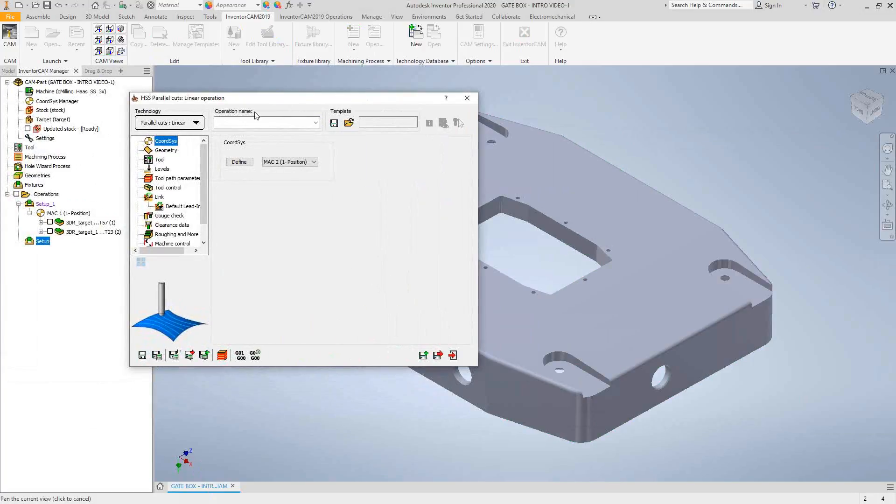
left_click(187, 123)
mouse_move(220, 136)
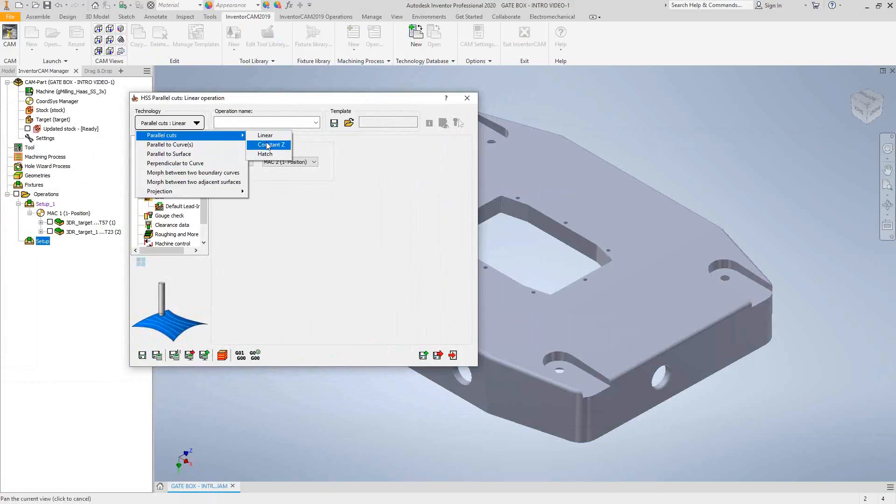
left_click(267, 136)
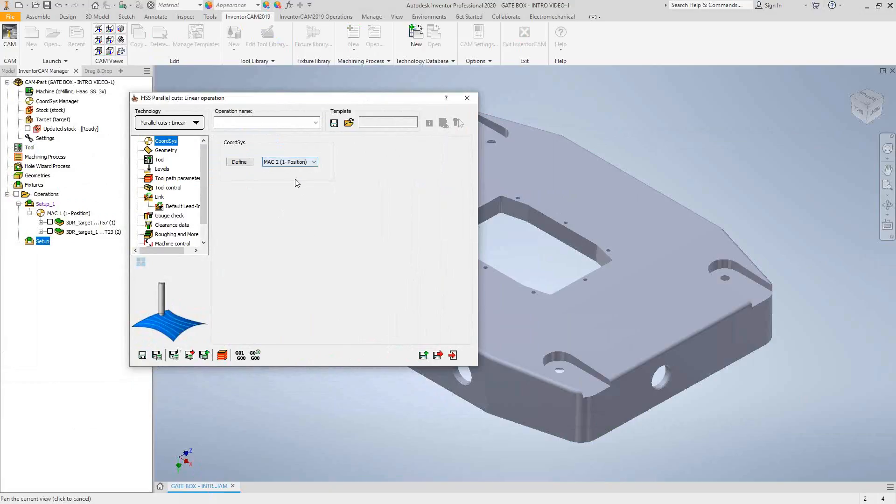
- Define a new drive surface geometry from the flat top face between the two slots beside the rounded front corner
left_click(167, 151)
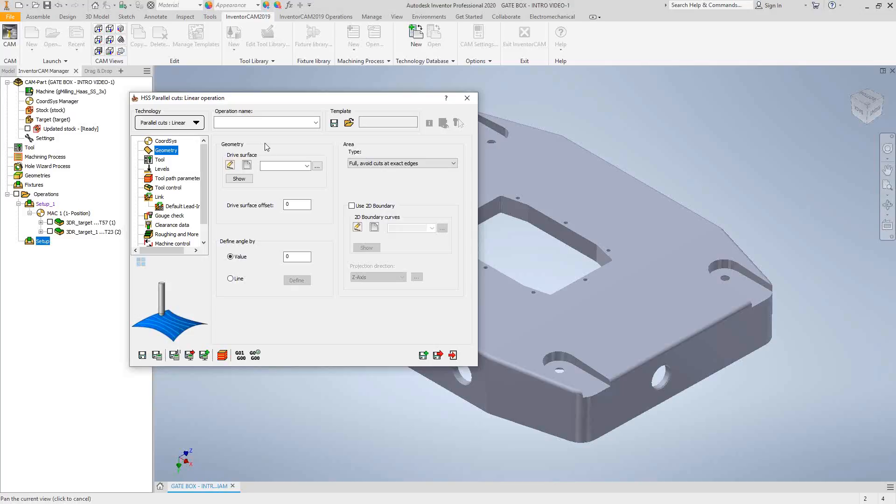
left_click(247, 165)
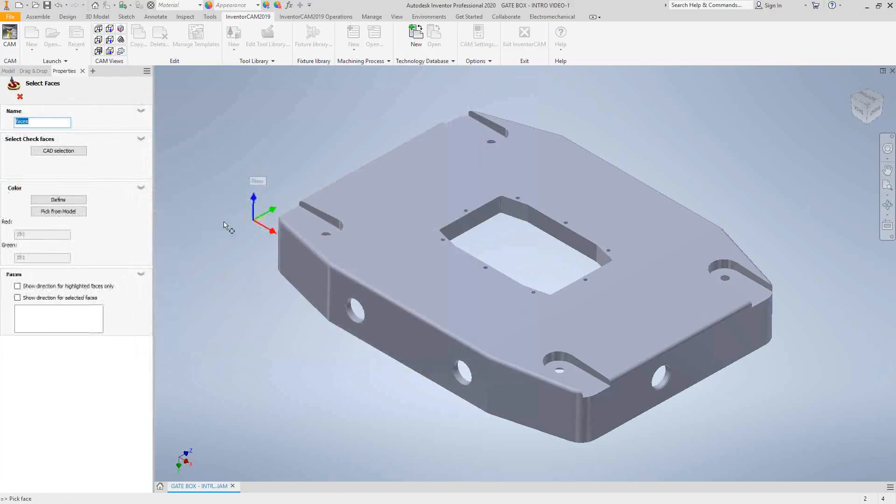
left_click(628, 333)
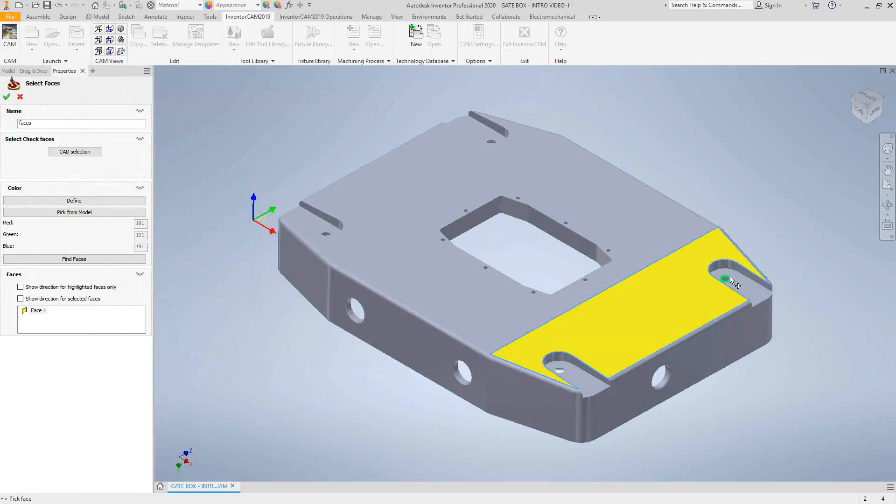
left_click(6, 97)
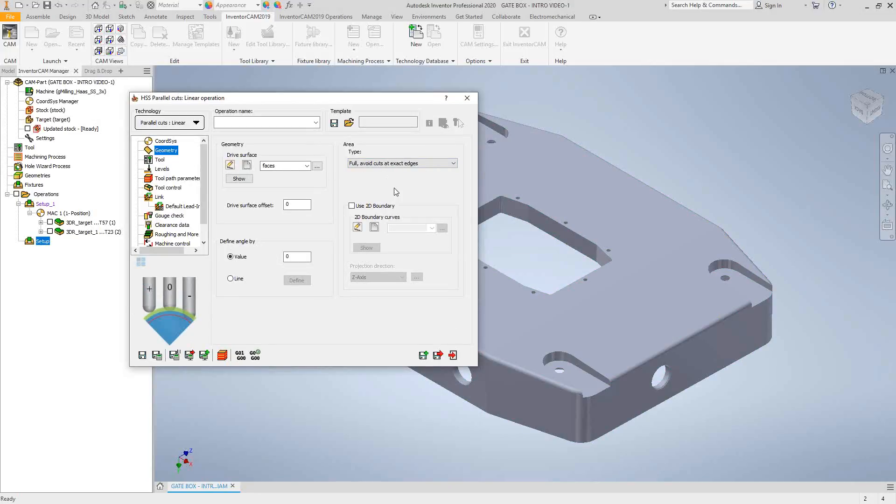
- Try the area type that limits cuts by points, and settle on Full, start and end at exact surface edges
left_click(396, 164)
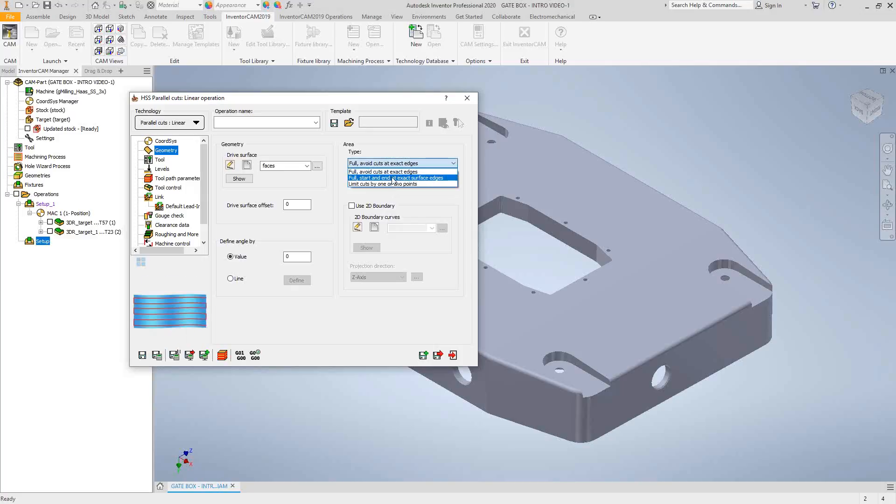
left_click(393, 178)
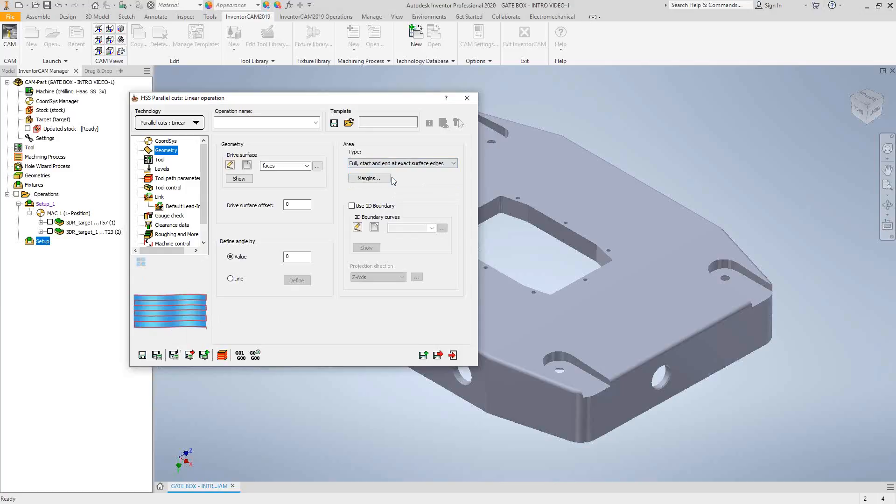
left_click(404, 164)
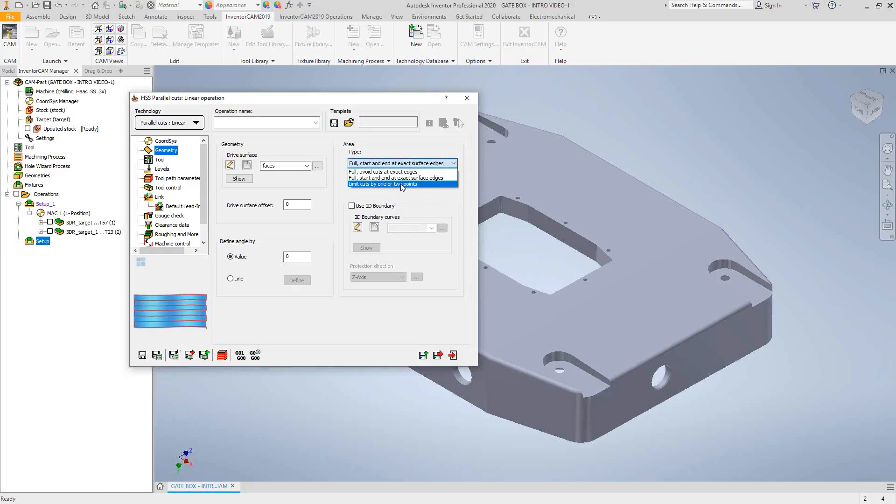
left_click(401, 183)
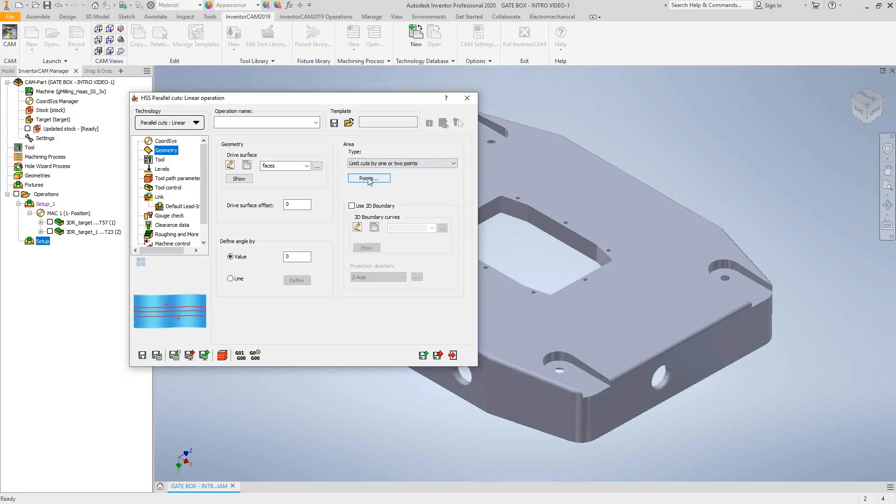
left_click(411, 163)
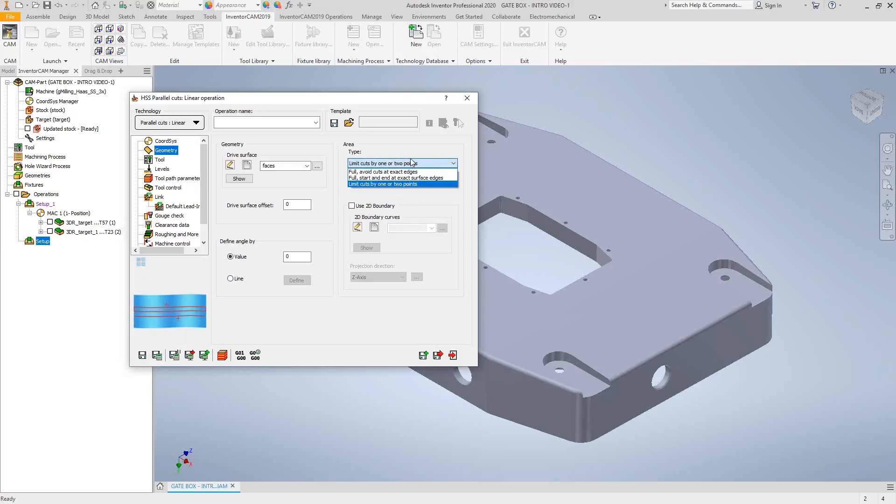
left_click(394, 178)
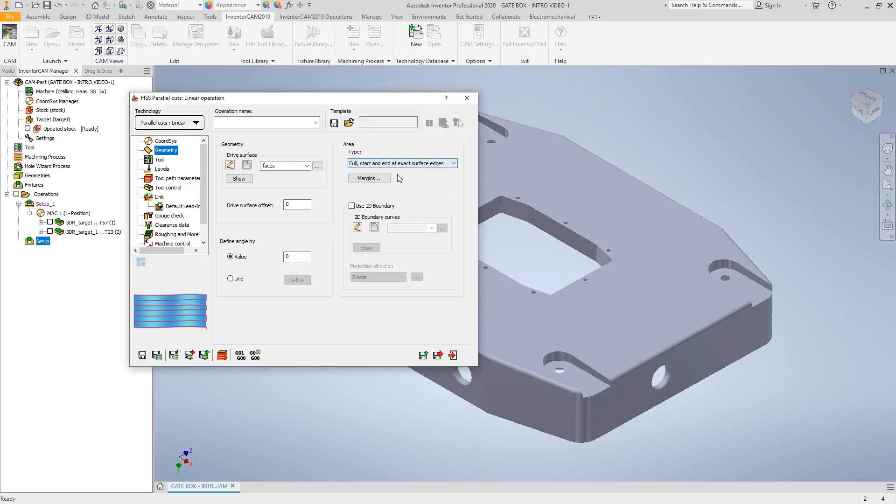
- Check the drive surface offset and view the direction of the selected drive face, leaving the geometry without edits
left_click_drag(295, 206, 257, 206)
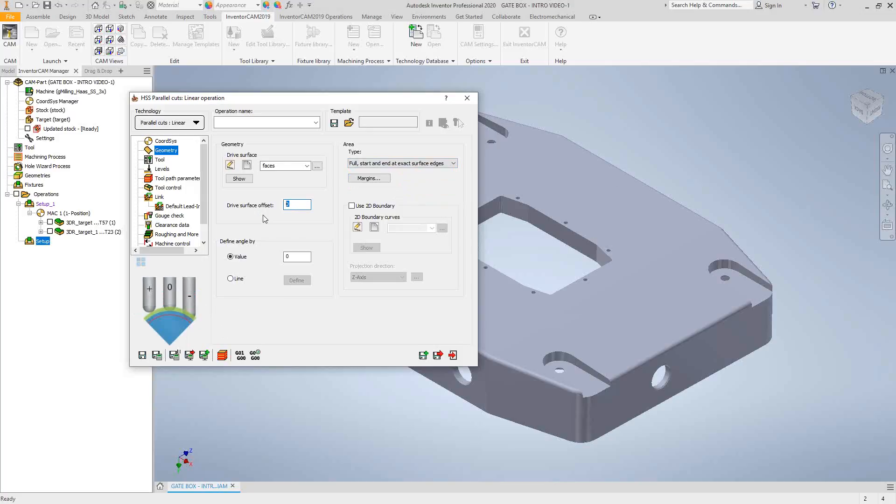
left_click(231, 165)
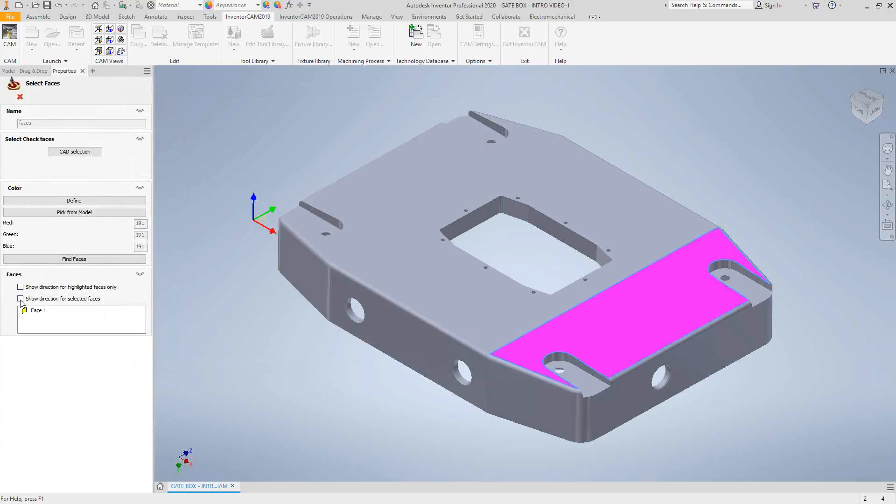
left_click(20, 299)
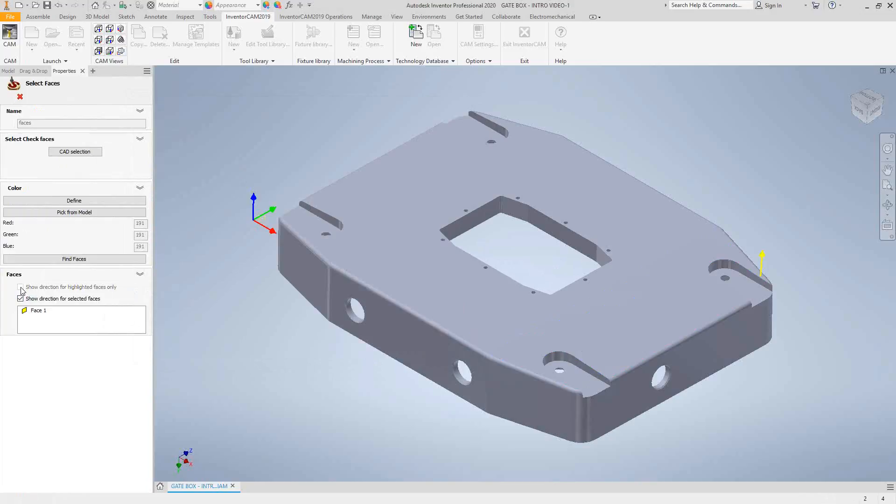
left_click(20, 97)
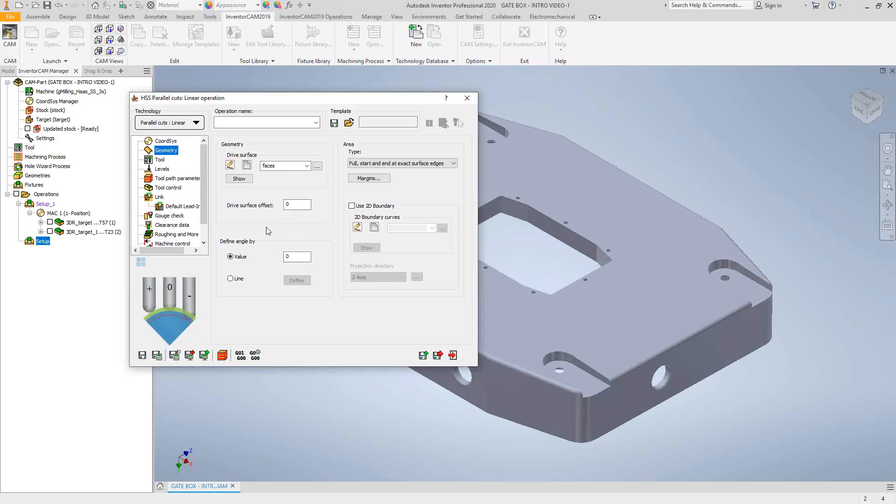
- Try defining the cutting angle by a line, and return to defining it by value
left_click_drag(299, 101, 308, 263)
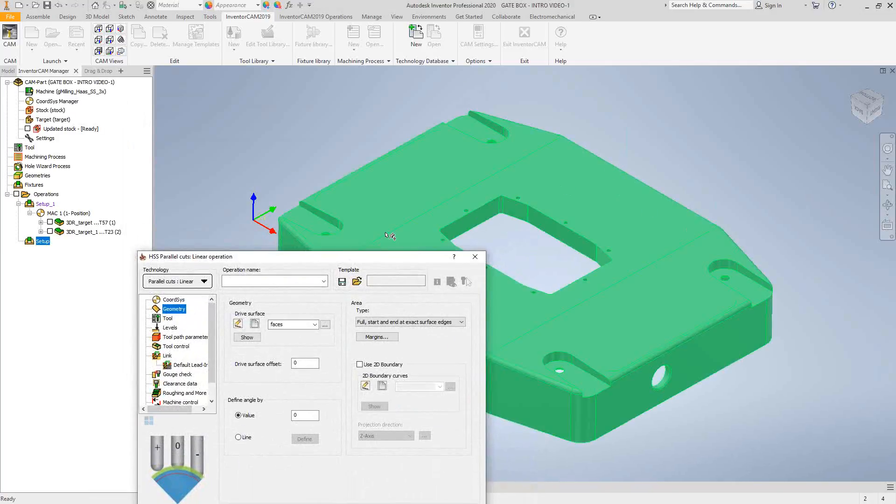
left_click_drag(333, 258, 336, 144)
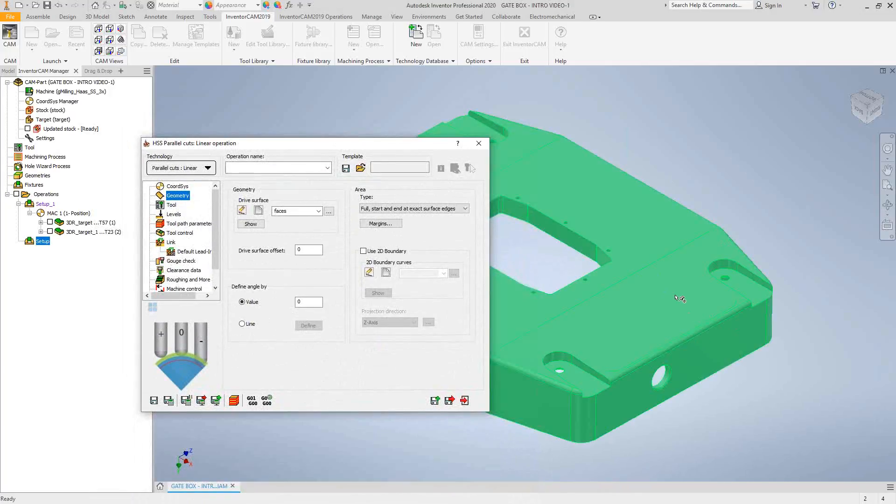
left_click(300, 302)
double_click(300, 302)
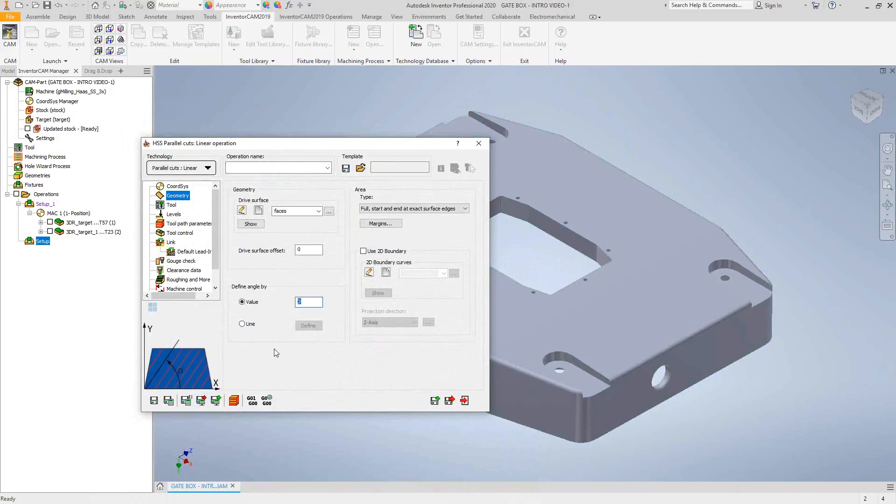
left_click(242, 324)
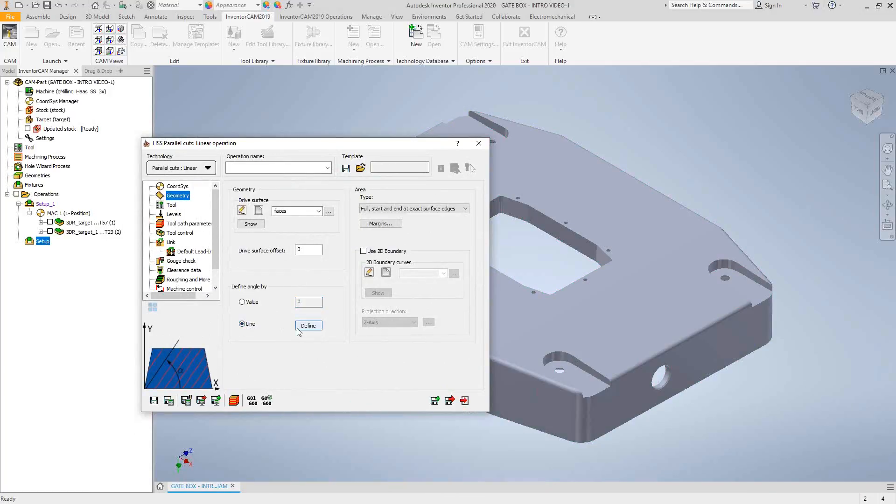
left_click(242, 302)
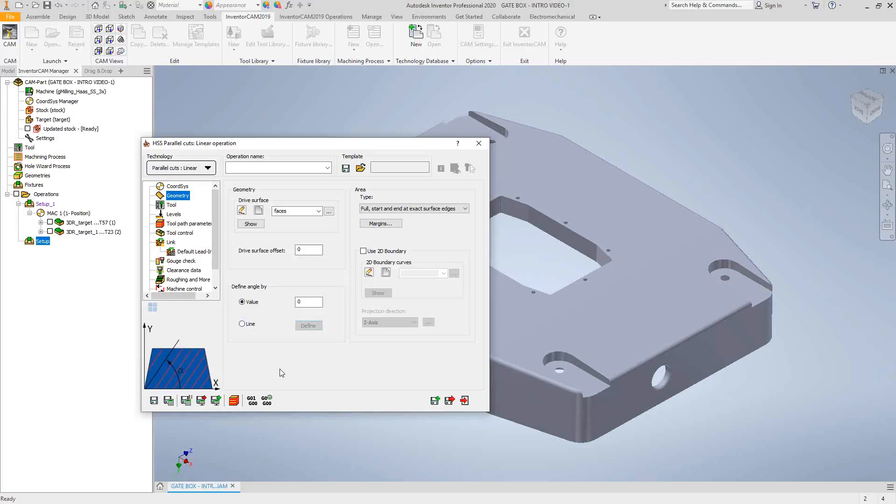
- Assign tool 77, the 1/4_CARB_BALL_E_MILL ball nose mill, to the operation
left_click(176, 206)
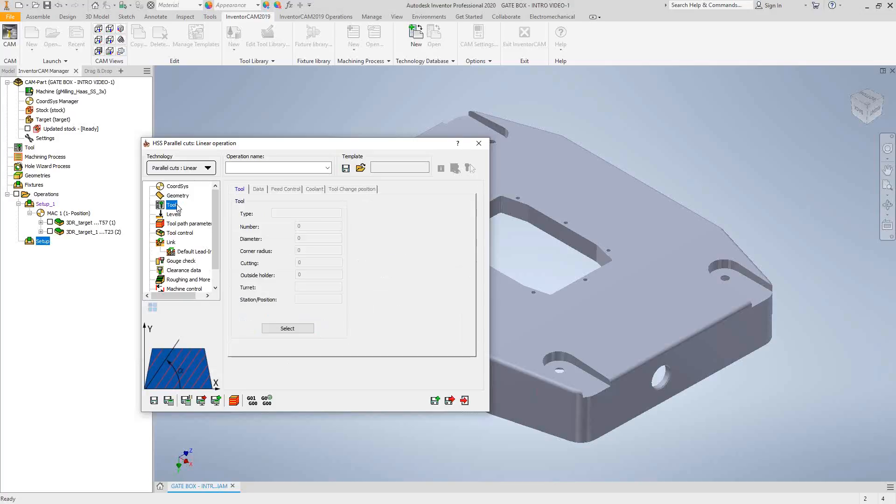
left_click(288, 329)
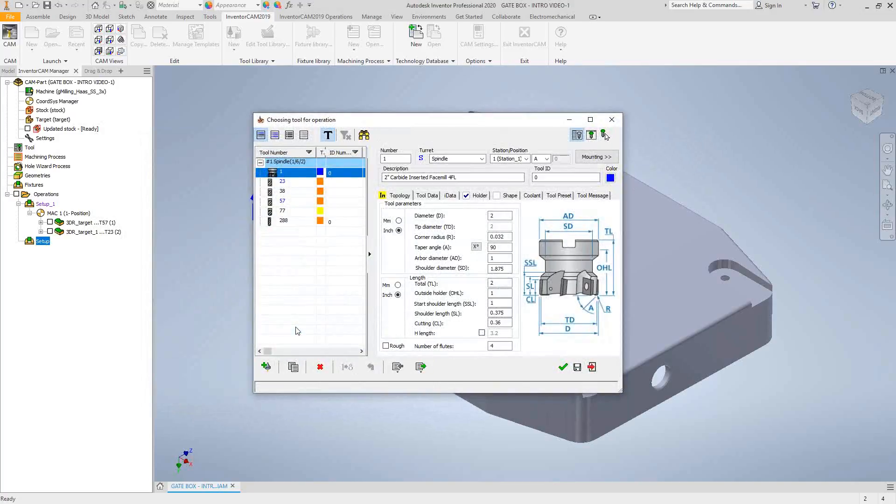
left_click(292, 213)
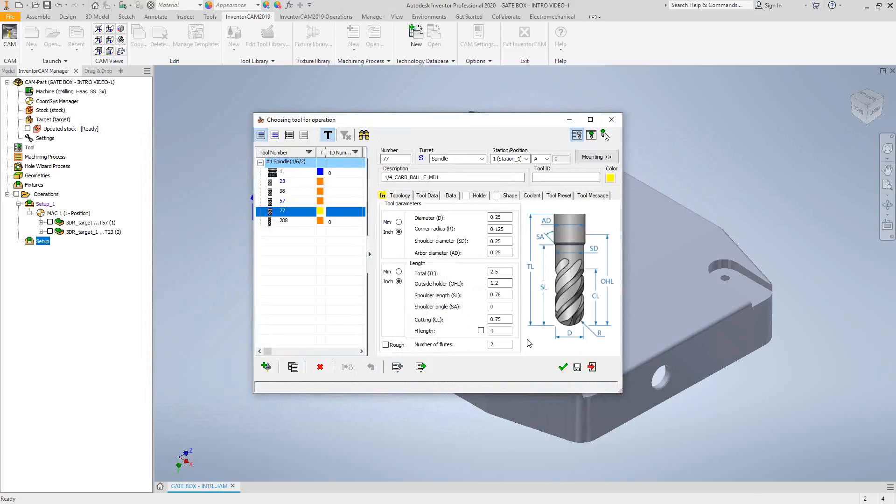
left_click(564, 368)
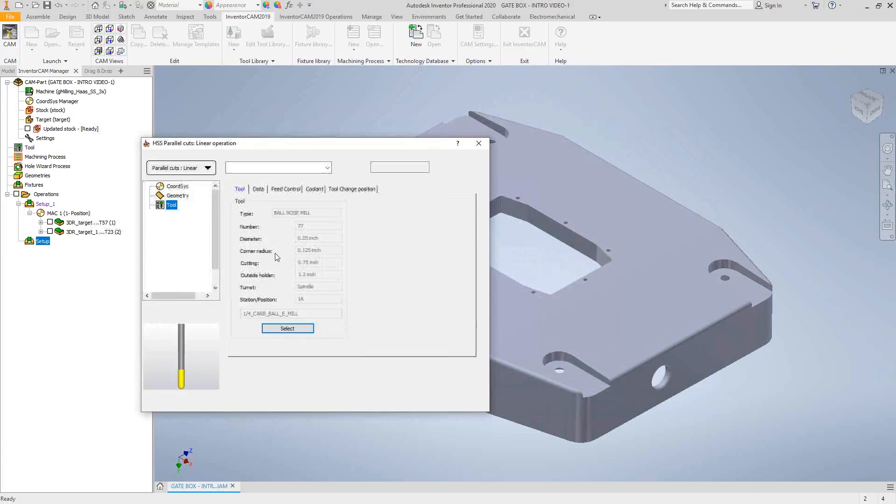
- Review the tool's feed and spin data, feed zone control, feed rate optimization and coolant settings
left_click(258, 189)
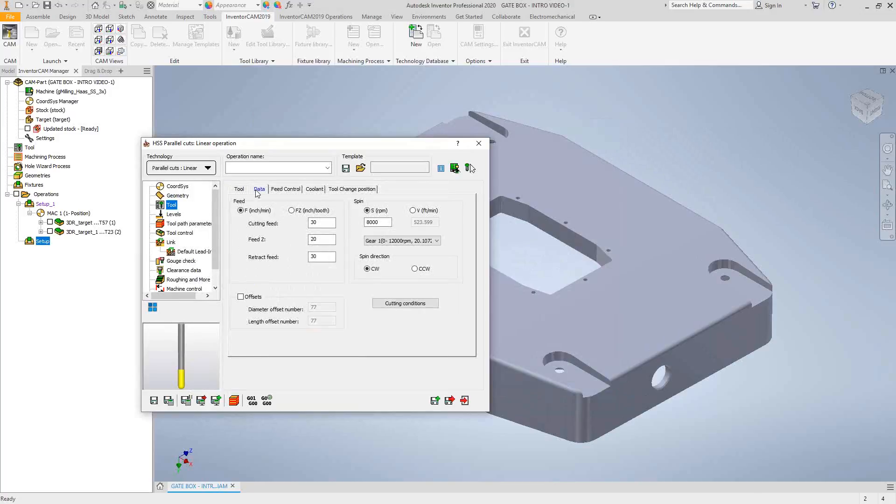
left_click(290, 189)
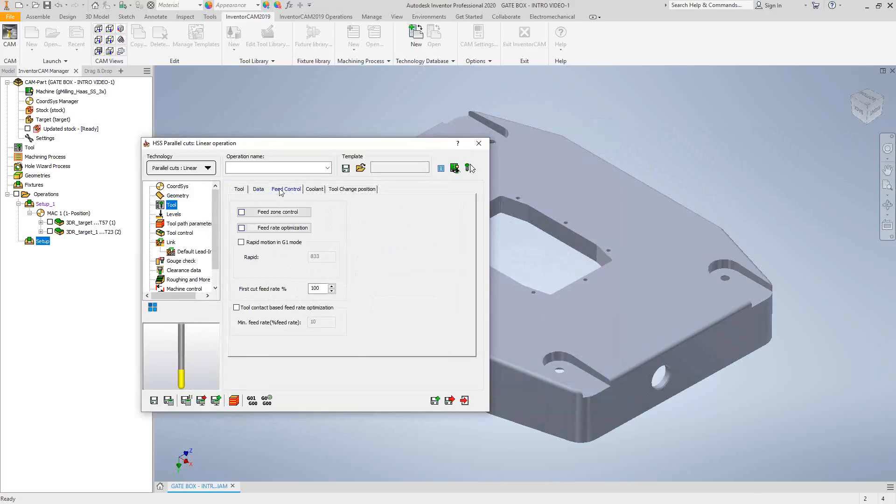
left_click(275, 212)
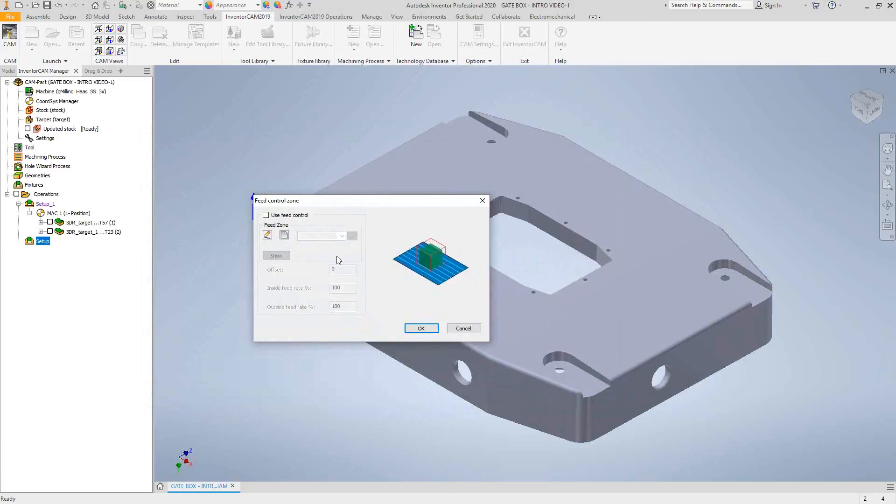
left_click(464, 329)
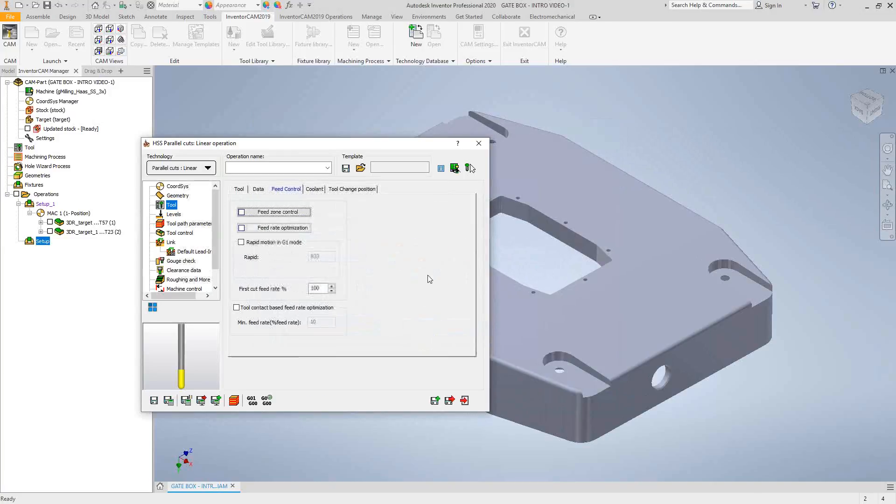
left_click(281, 229)
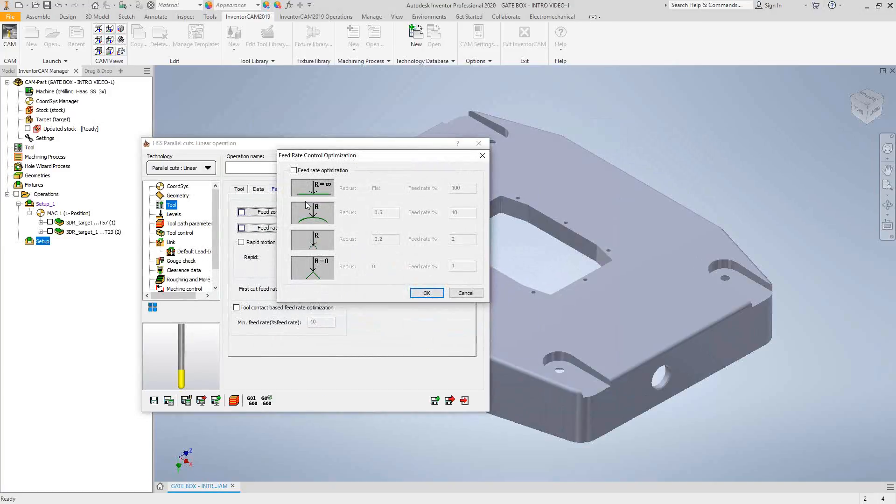
left_click(460, 294)
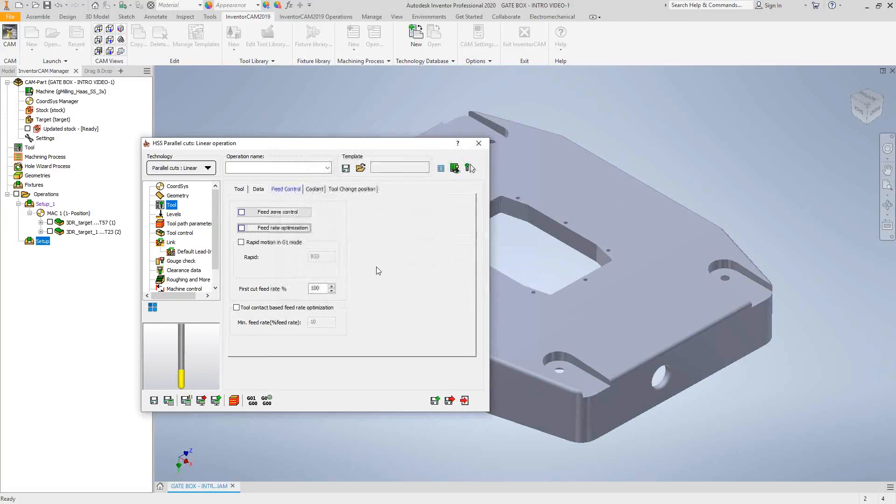
left_click(313, 190)
left_click(240, 191)
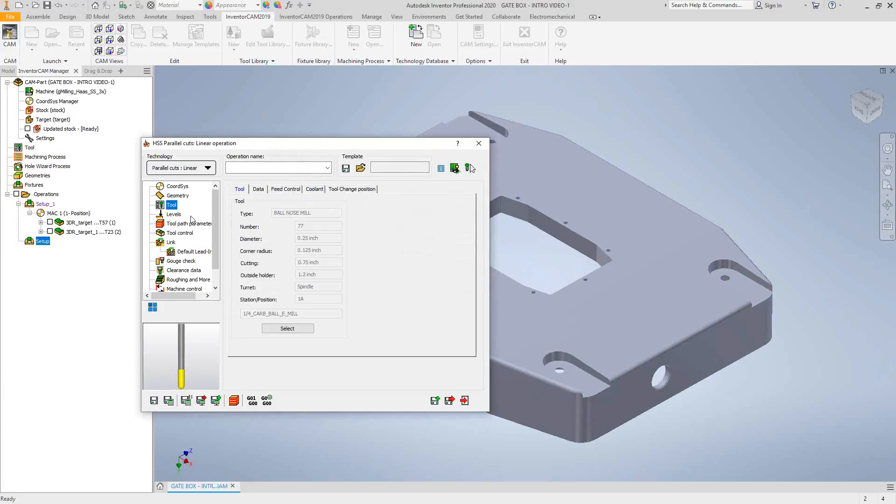
- Review the operation's levels, including the clearance plane height and the retract, entry and exit safety distances
left_click(173, 216)
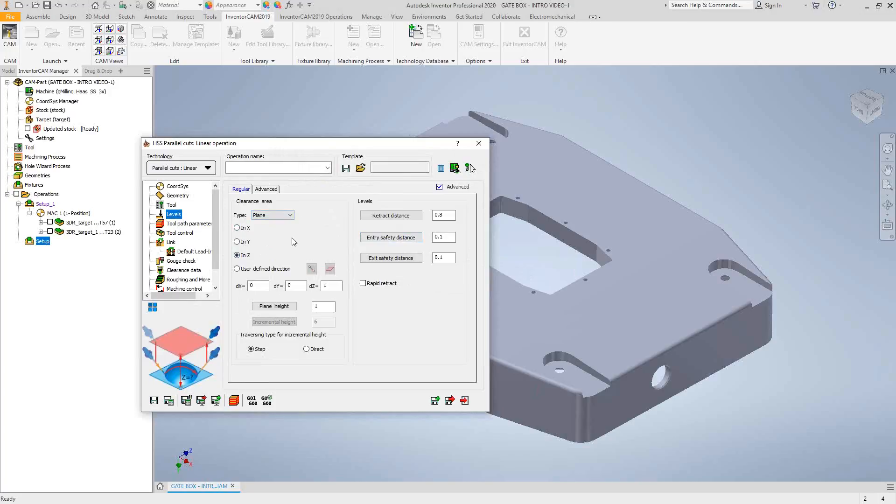
double_click(324, 307)
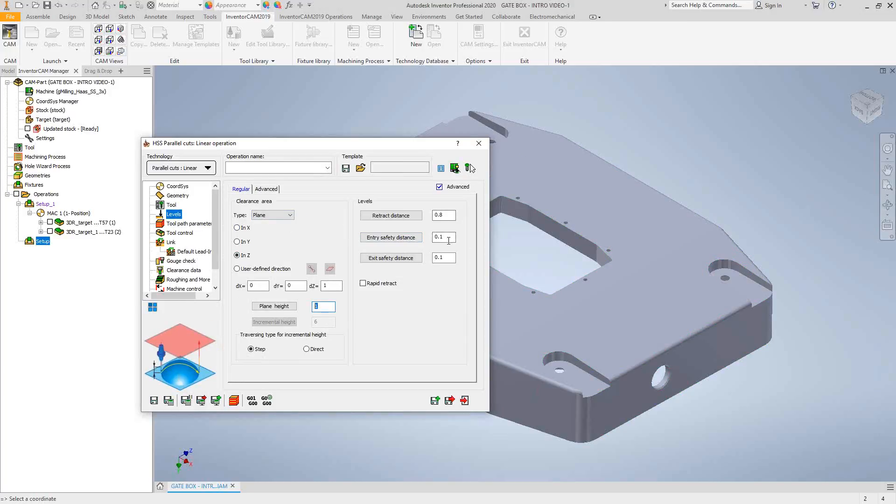
left_click(441, 216)
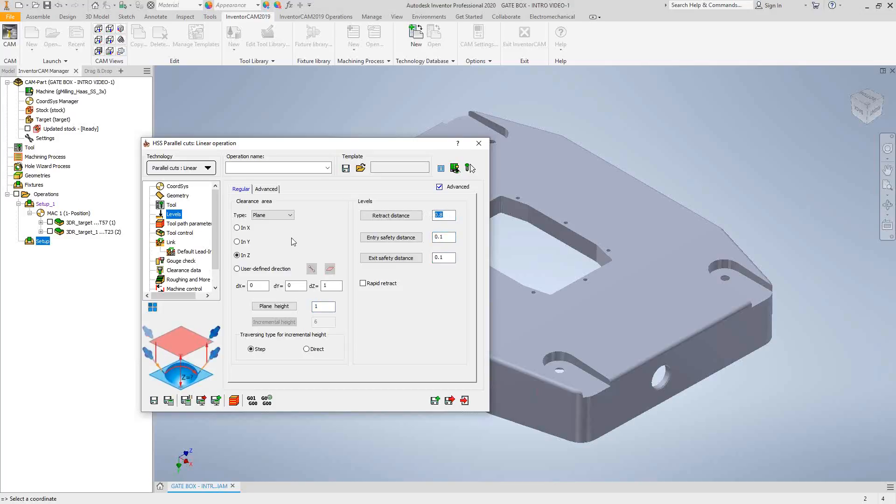
- Try a scallop of .00009 in the surface quality parameters, and set the maximum step over to .02 instead
left_click(181, 224)
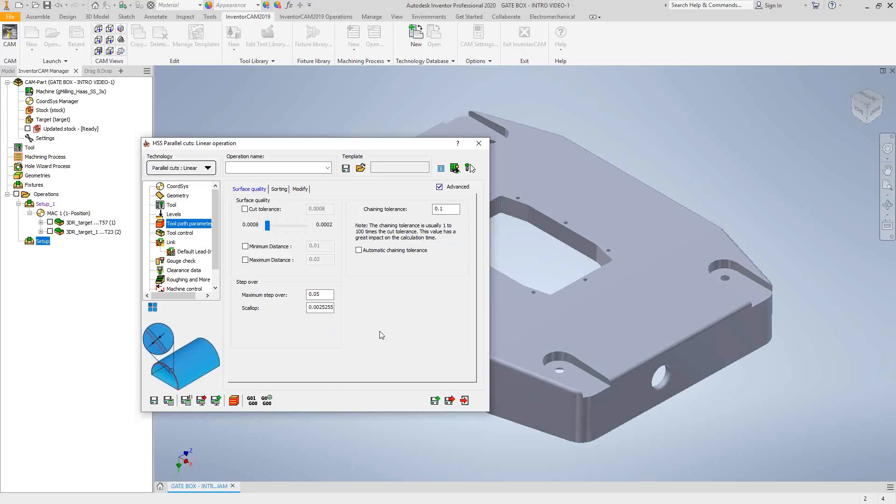
mouse_move(327, 294)
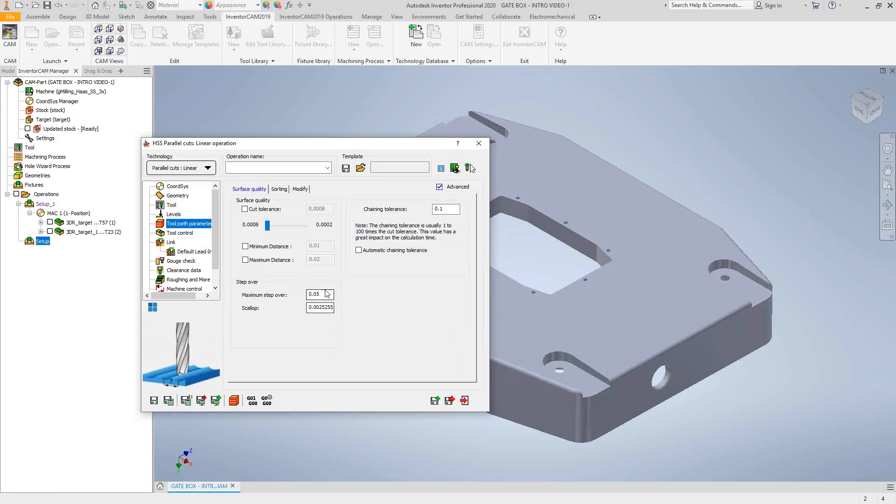
left_click_drag(327, 294, 302, 301)
key("Tab")
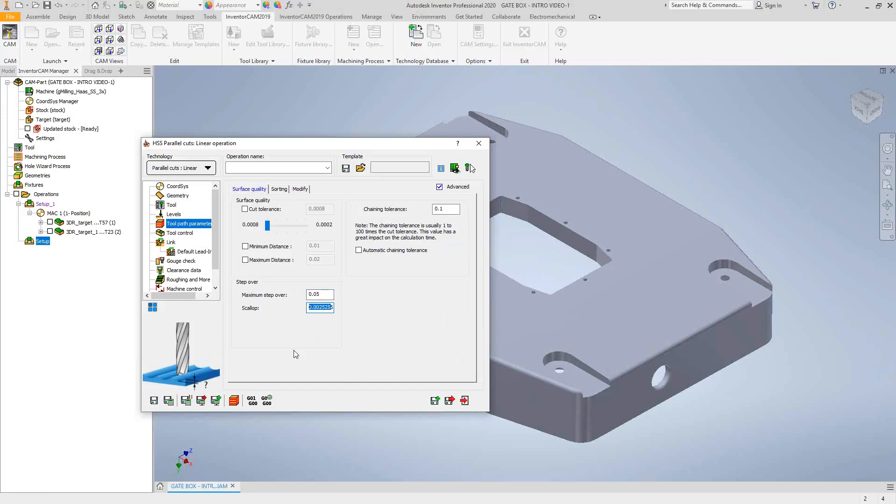
key("BackSpace")
type(".00009")
key("shift+Tab")
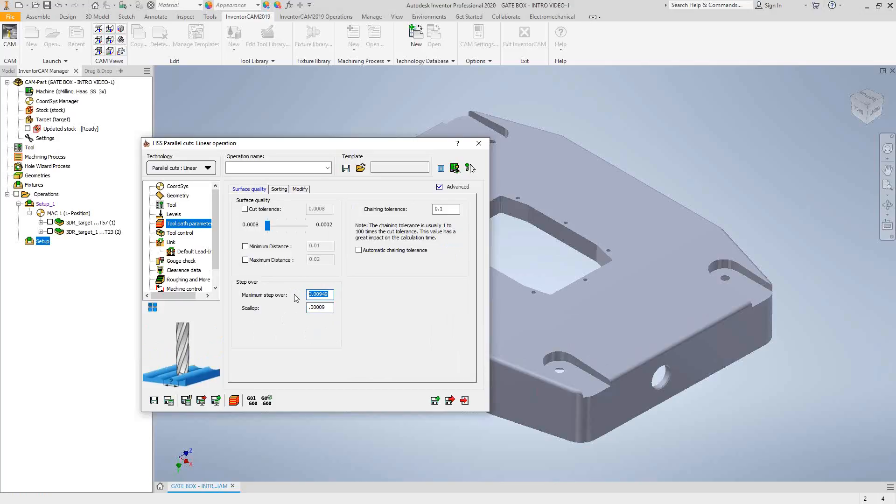
type(".02")
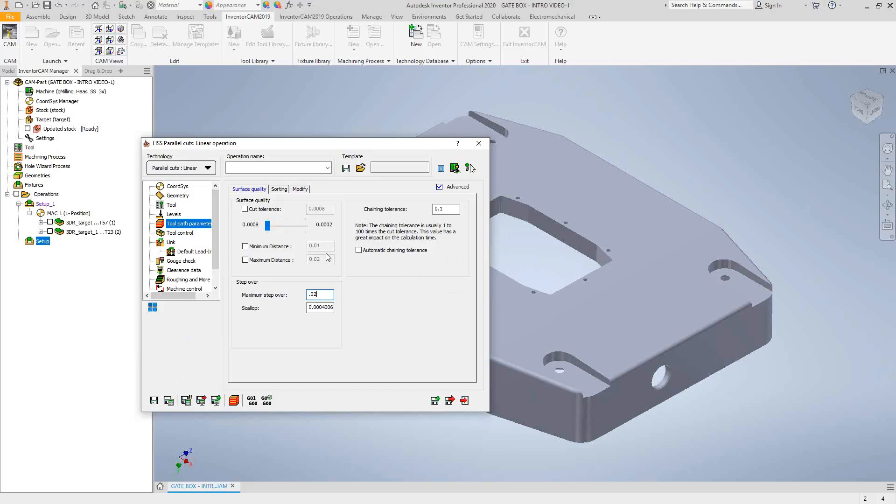
- Set the tool path sorting's cutting method to One way and review the direction of machining and cut order options
left_click(279, 189)
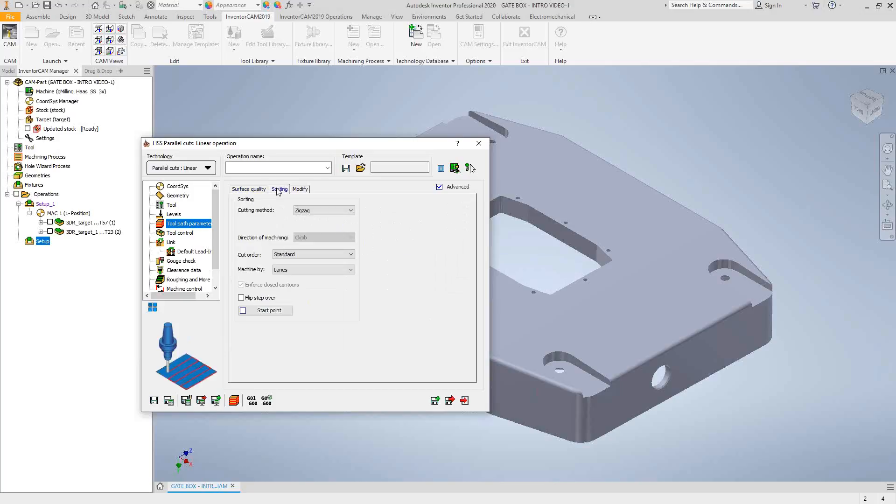
left_click(351, 211)
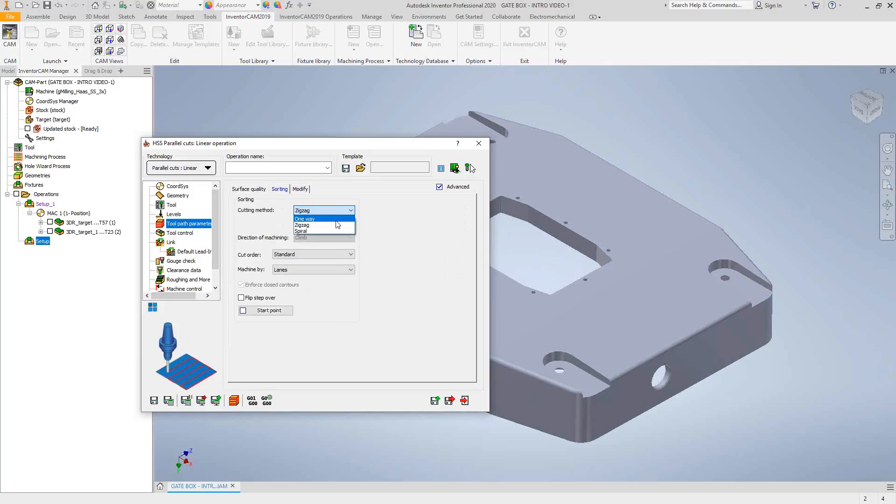
left_click(337, 225)
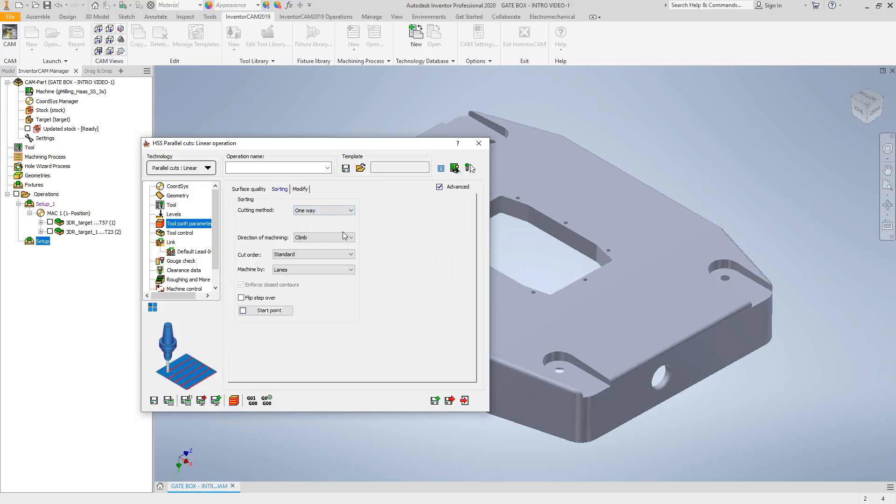
left_click(351, 237)
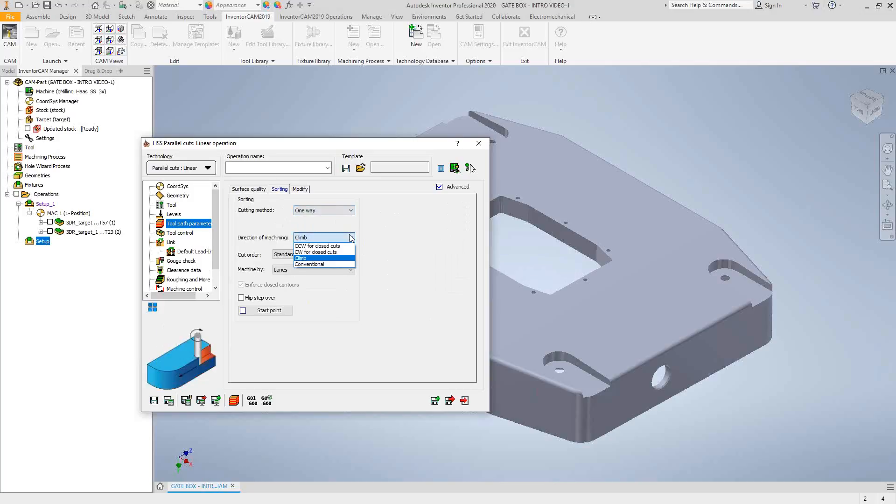
left_click(392, 237)
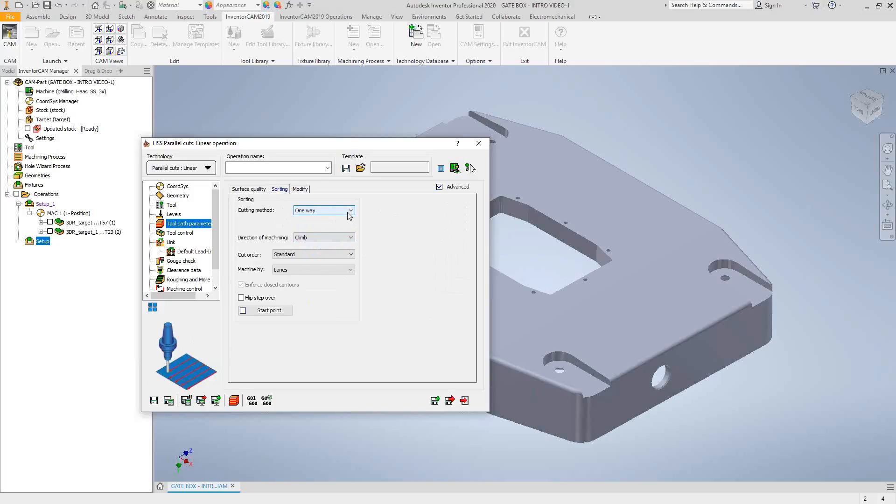
left_click(323, 255)
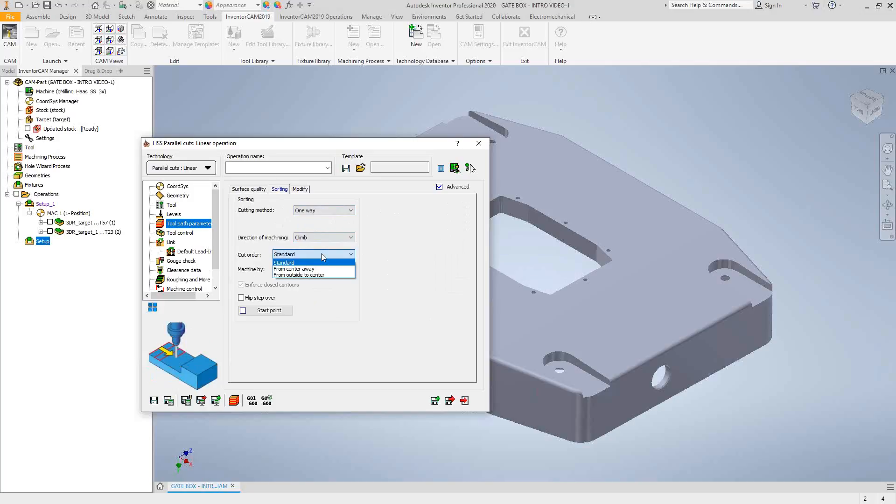
left_click(459, 255)
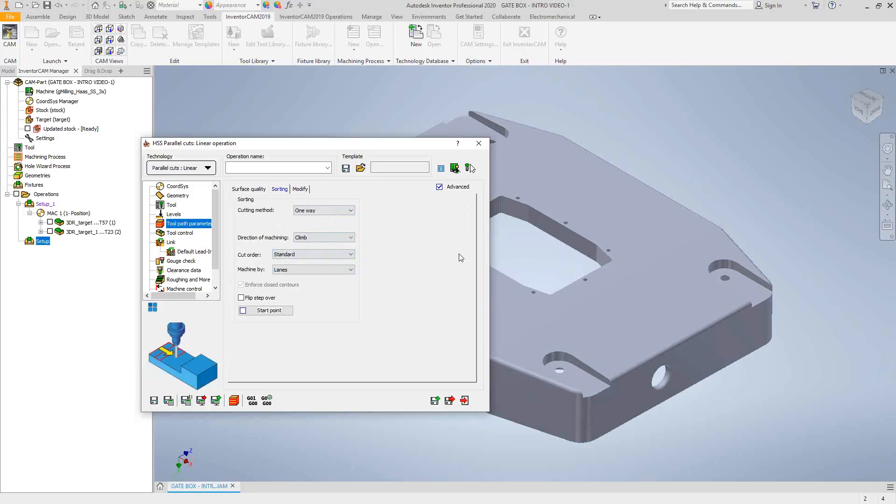
- Try machining by Regions, return to Lanes, and view the start point parameters without applying any
left_click(338, 271)
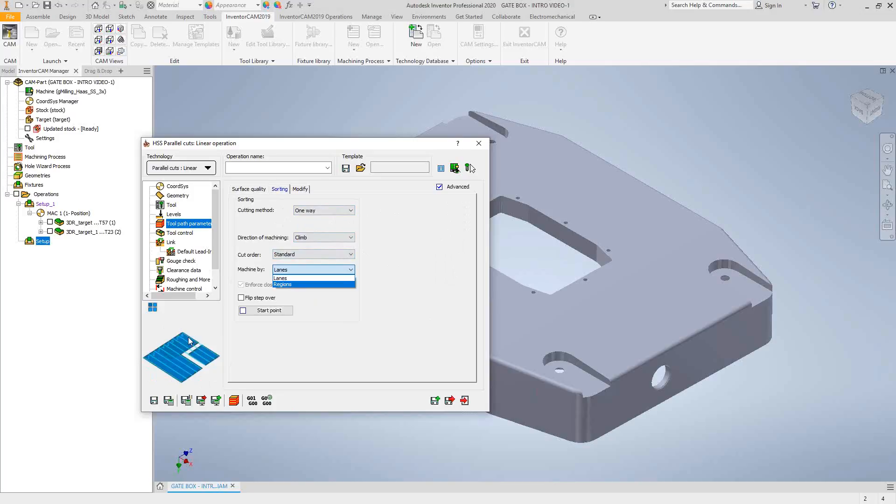
left_click(285, 284)
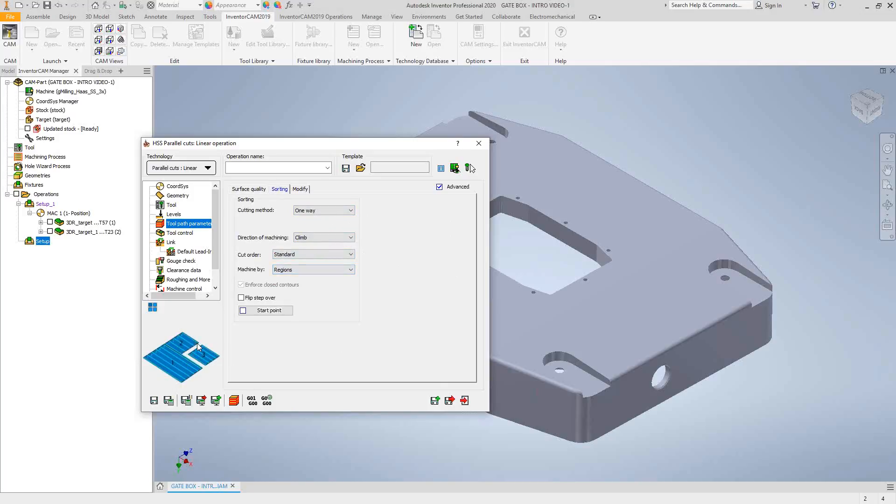
left_click(340, 271)
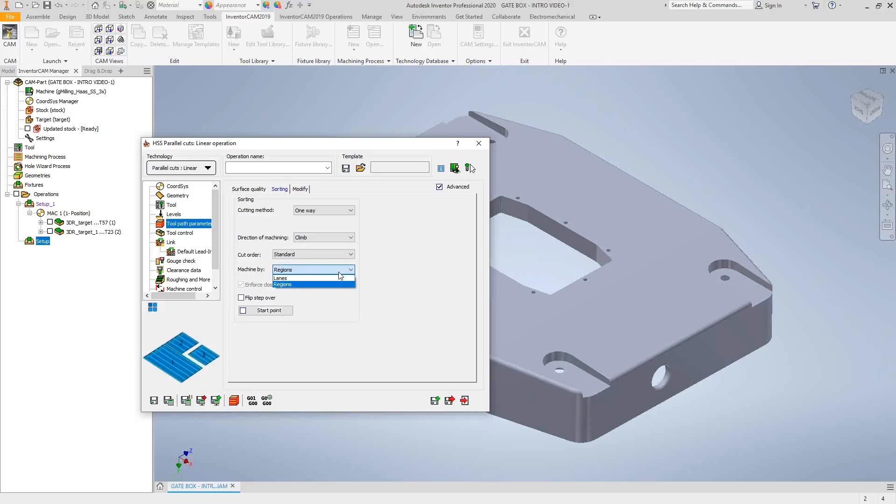
left_click(315, 278)
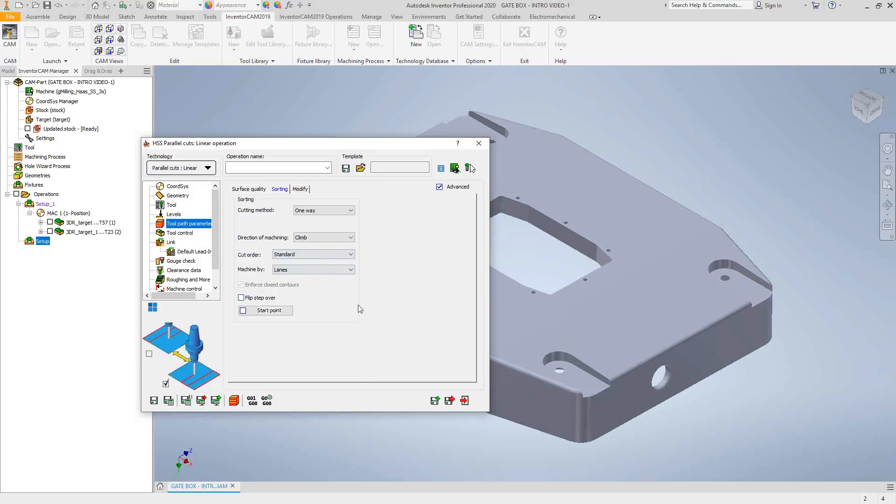
left_click(270, 312)
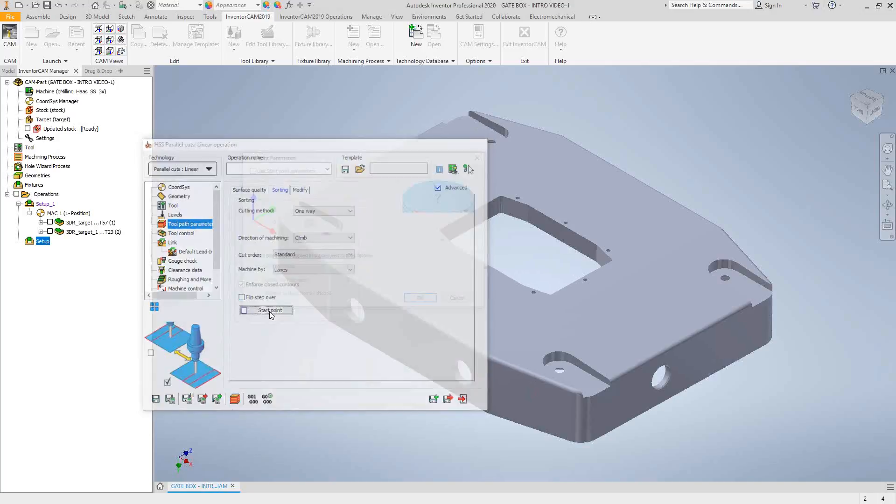
left_click(462, 301)
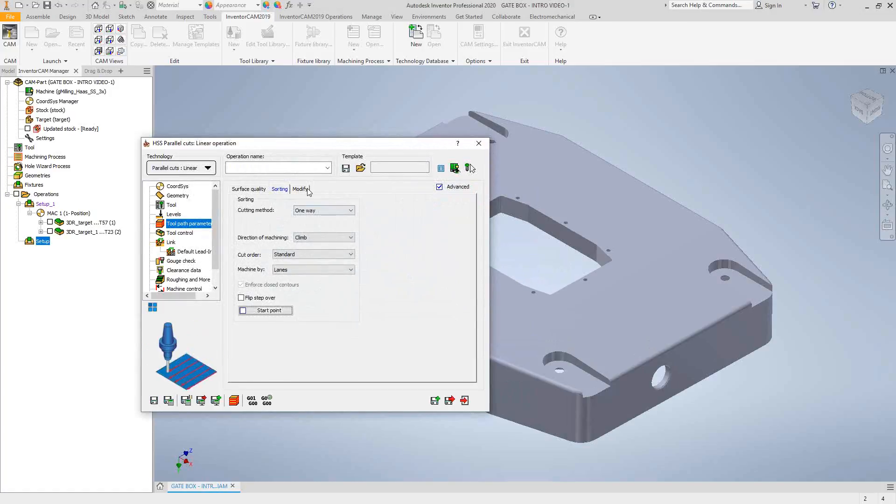
- Try enabling Round corners by tool radius to view its additional radius option, and cancel without applying it
left_click(308, 189)
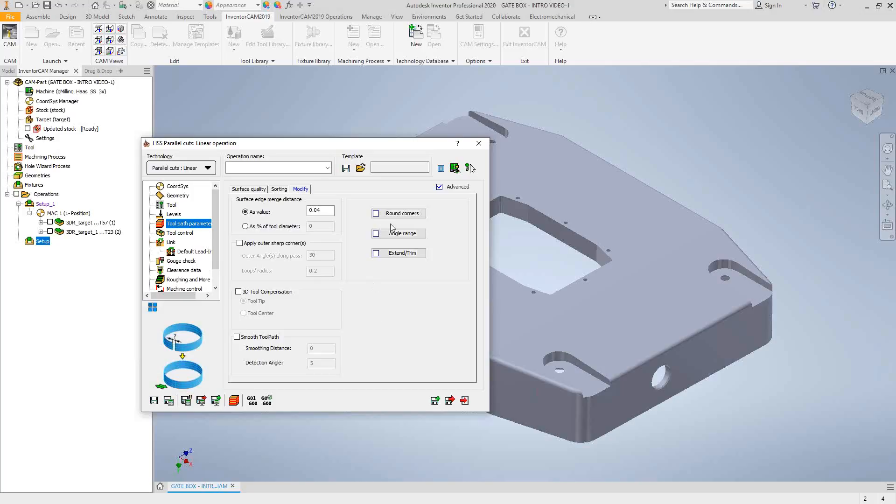
left_click(413, 214)
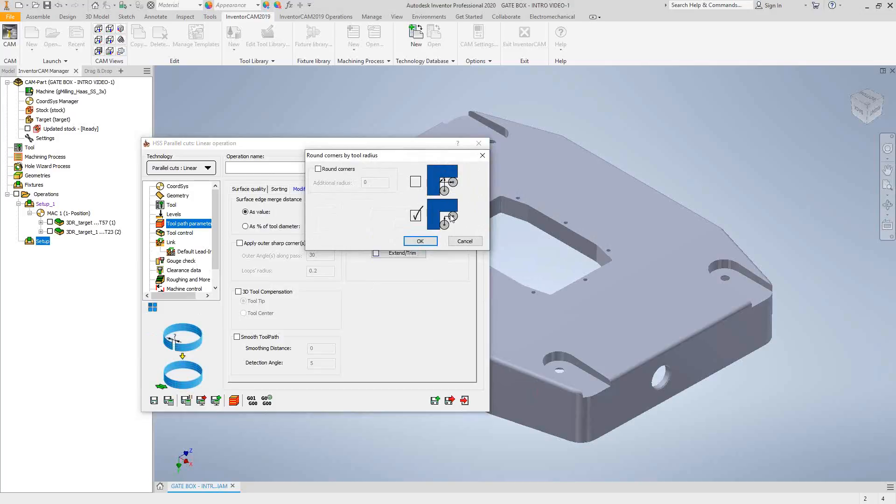
left_click(318, 169)
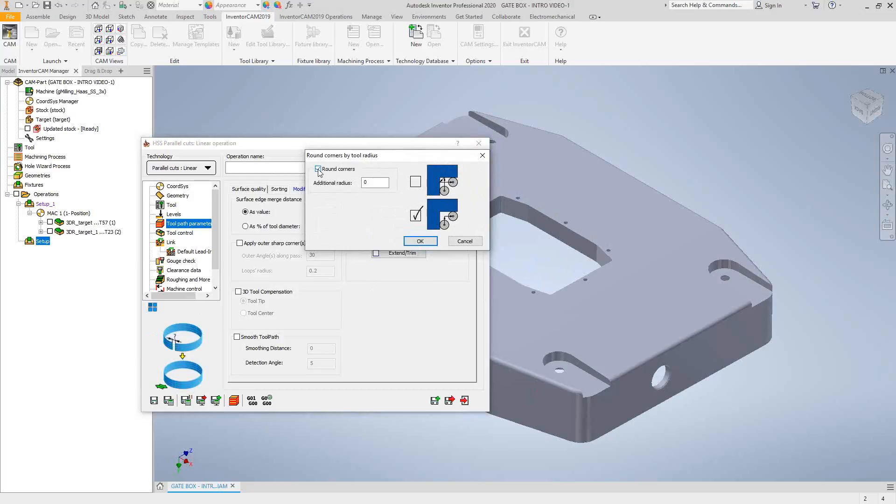
left_click(377, 184)
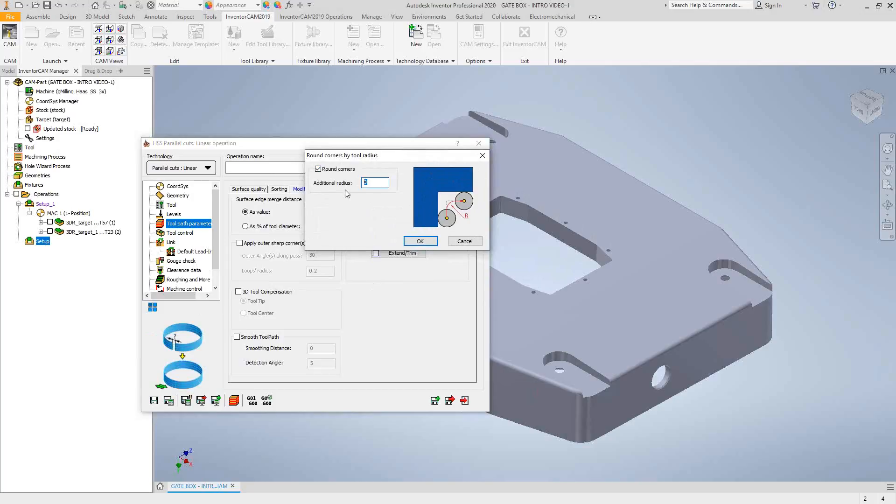
left_click(318, 170)
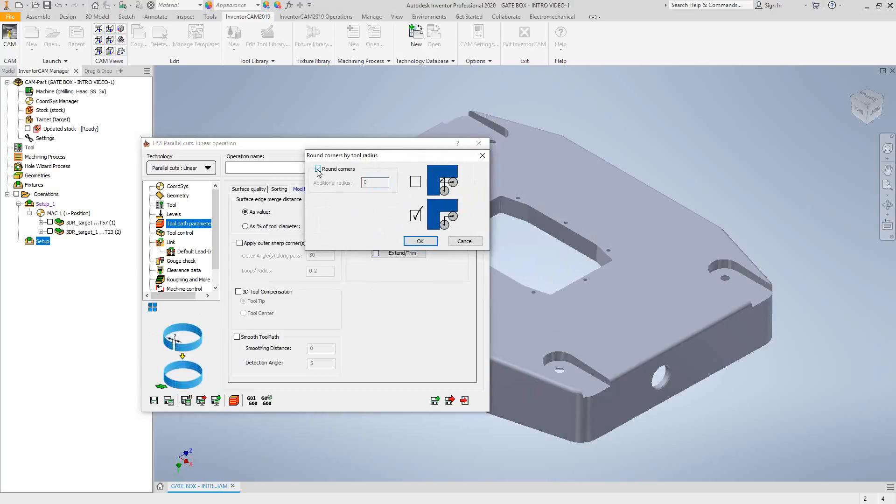
left_click(462, 242)
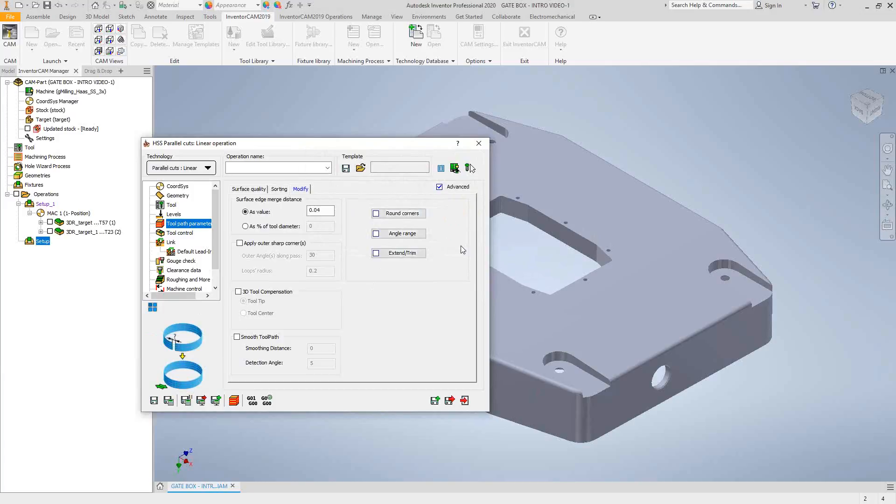
- Try enabling Extend/Trim to view its tangential and side extension options, and discard the change
left_click(397, 256)
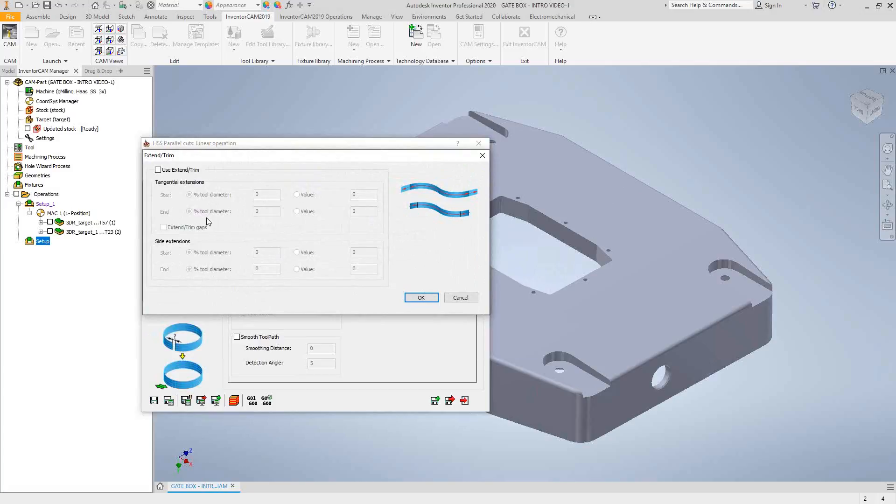
left_click(159, 170)
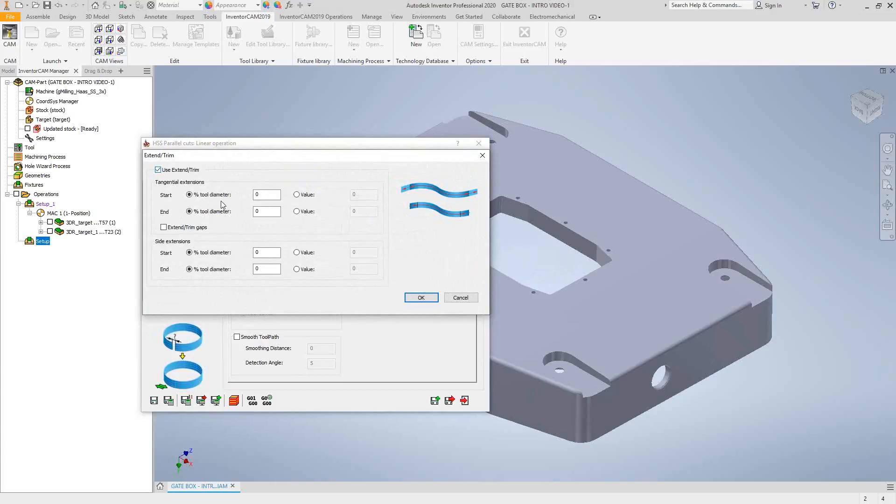
left_click(158, 170)
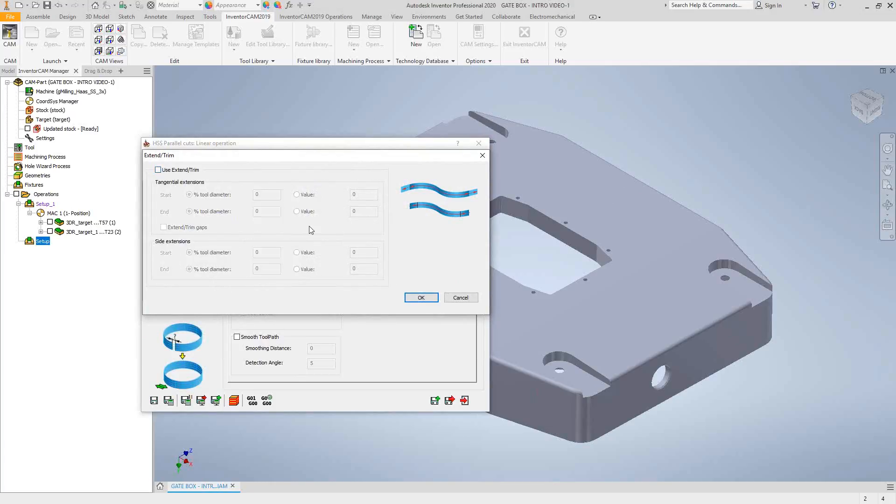
left_click(460, 298)
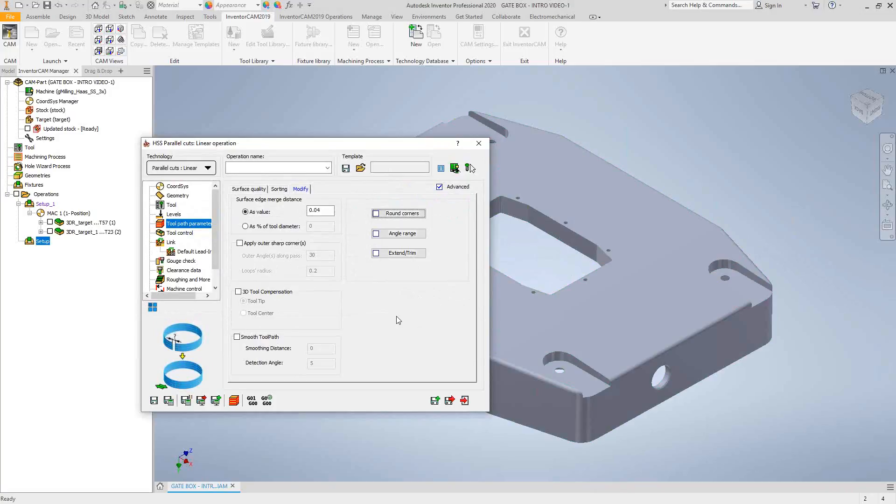
- Review the tool control settings and the first entry options for the approach in the link settings
left_click(178, 233)
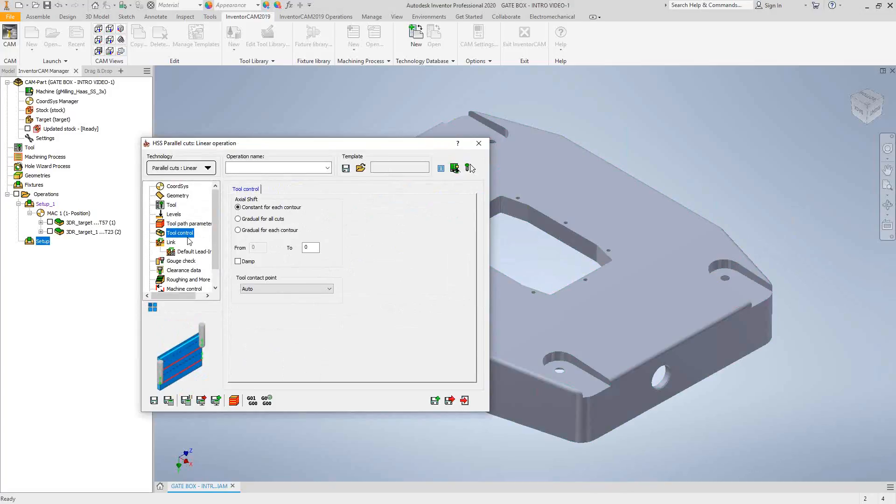
left_click(171, 242)
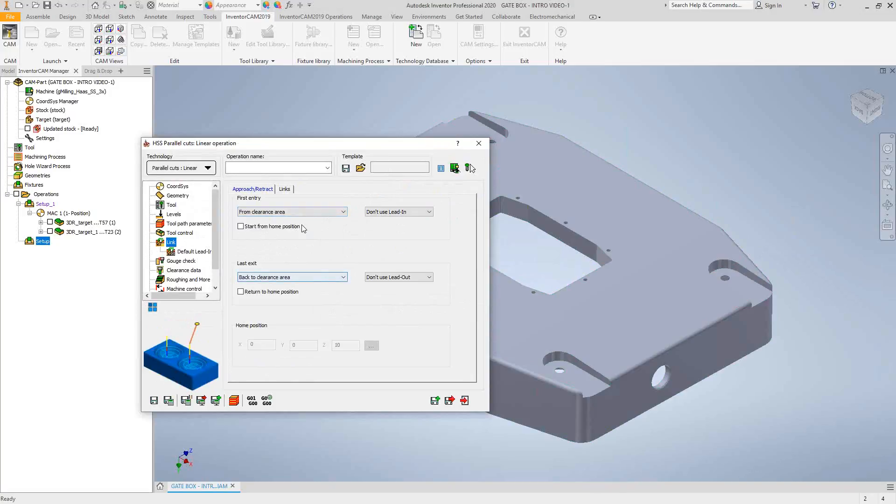
left_click(343, 212)
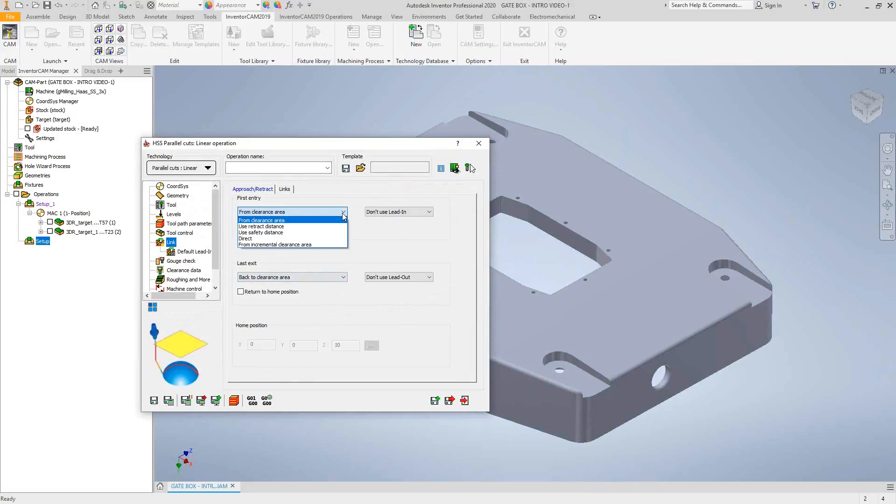
left_click(344, 214)
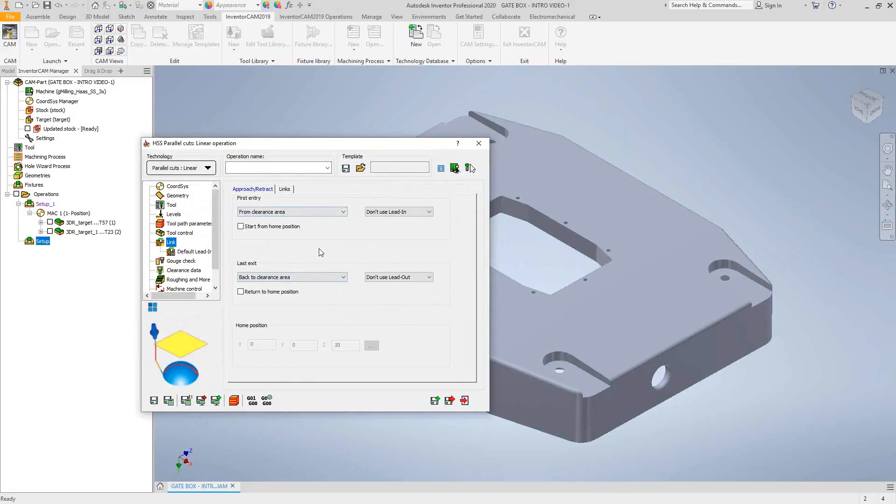
- Review the first entry's lead-in options, the link settings for gaps along cut, and the large move options between slices
left_click(408, 214)
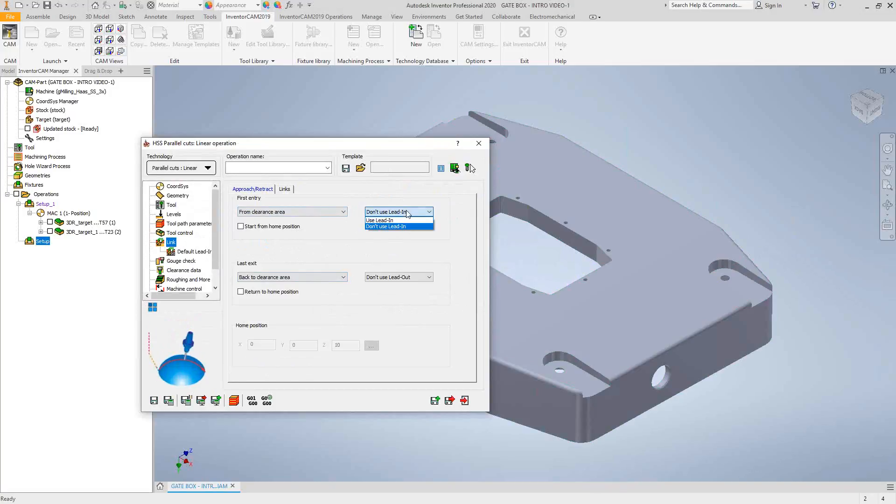
left_click(408, 214)
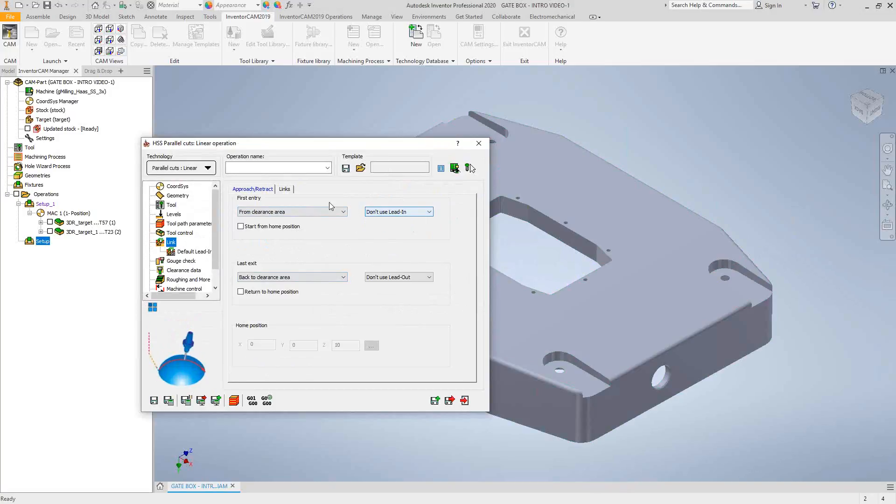
left_click(286, 189)
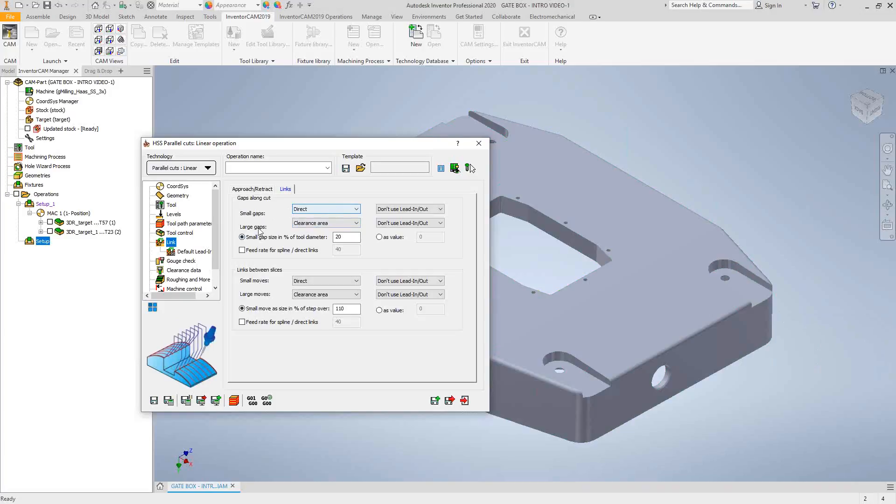
double_click(338, 237)
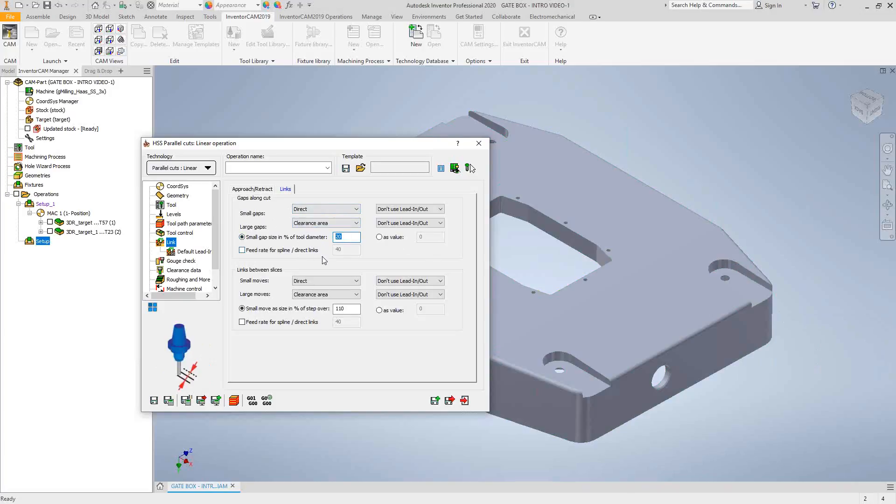
left_click(242, 251)
left_click(242, 251)
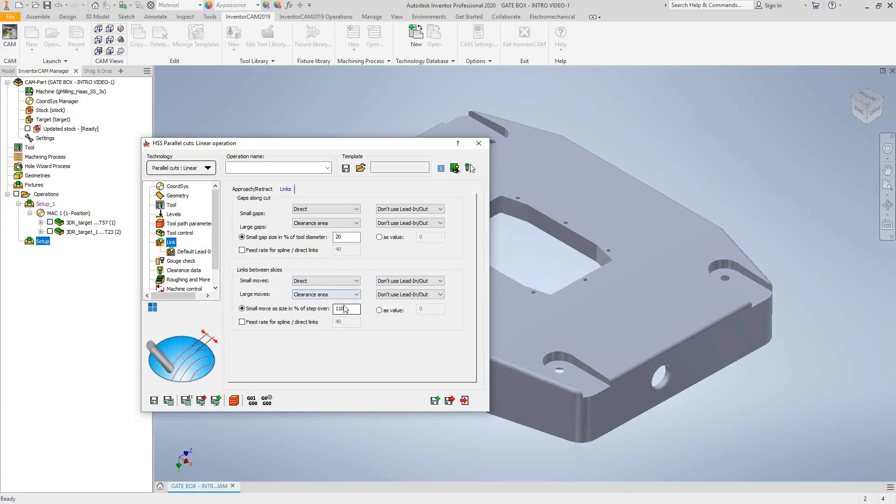
left_click(358, 294)
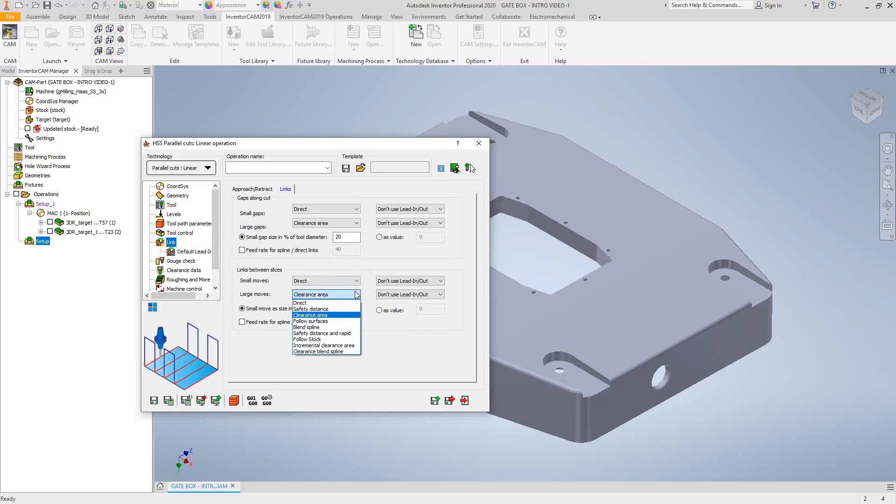
left_click(402, 350)
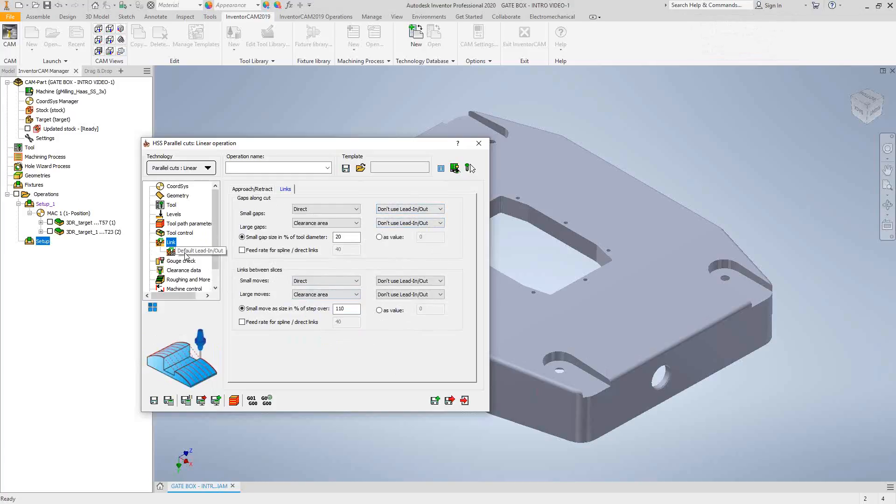
- View the default Lead-In/Out parameters and the available lead-in types
left_click(185, 253)
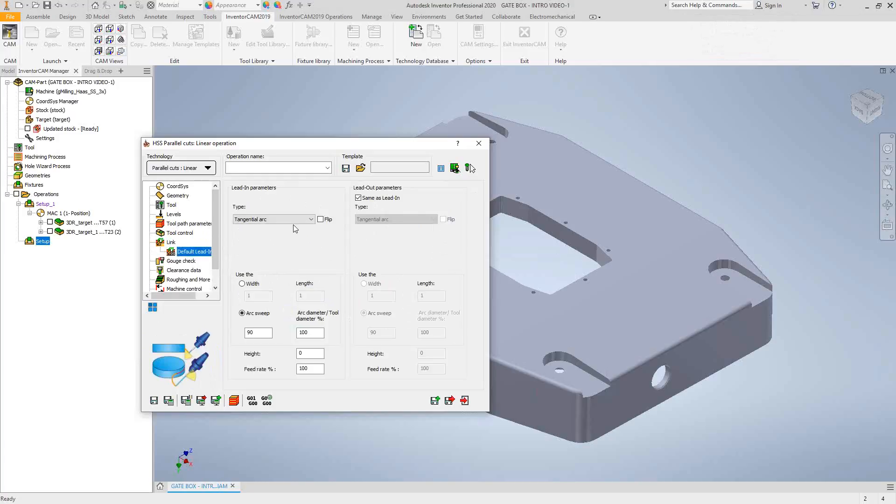
left_click(310, 221)
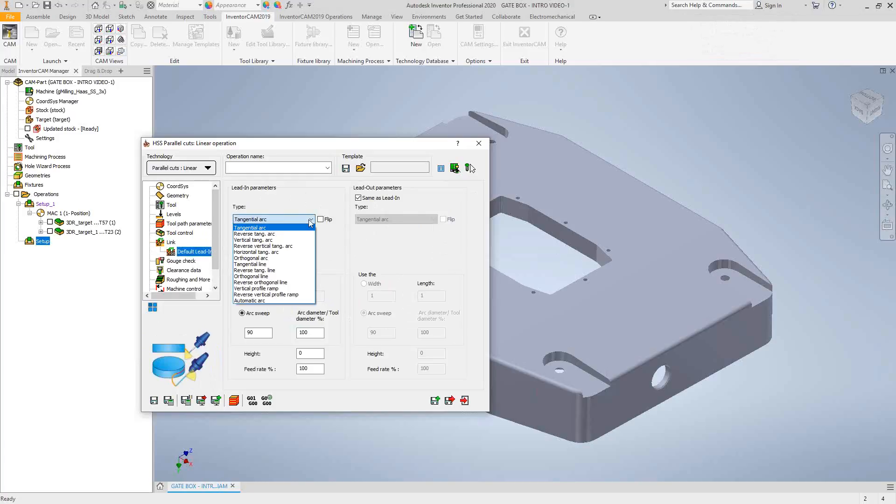
left_click(328, 254)
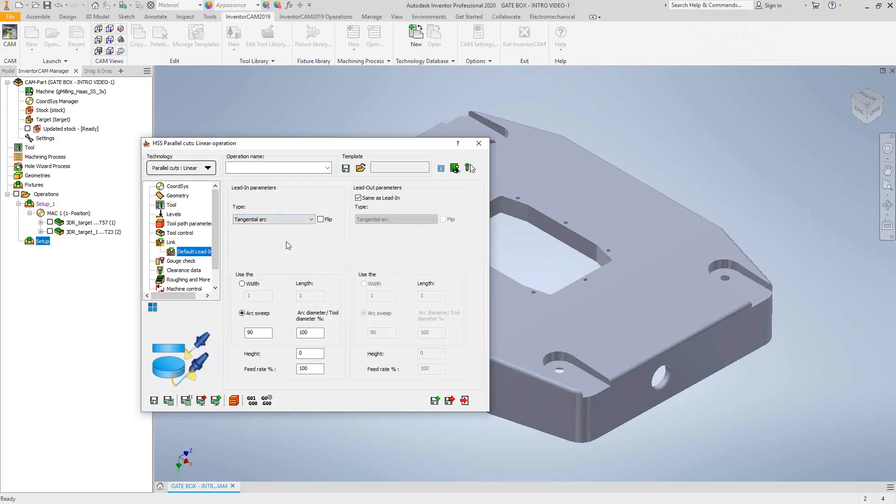
- Set the small gaps along cut to Use Lead-In/Out, and view the custom lead parameters without applying any
left_click(171, 244)
left_click(440, 209)
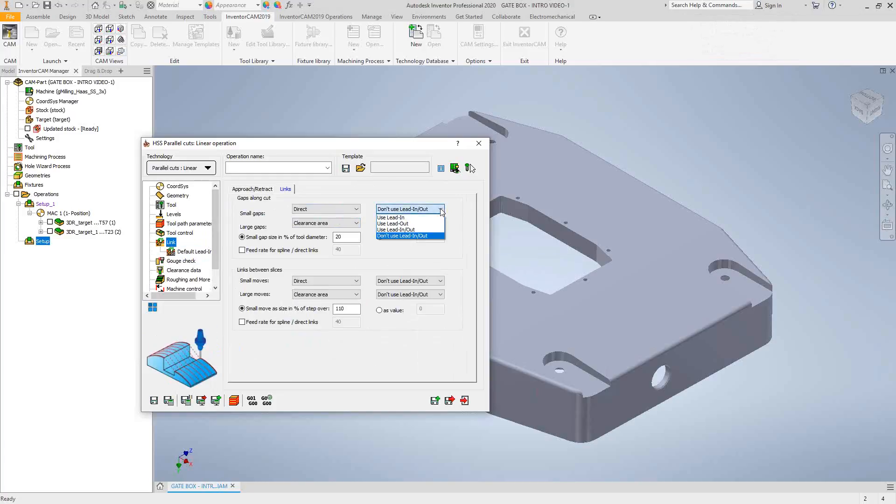
left_click(399, 230)
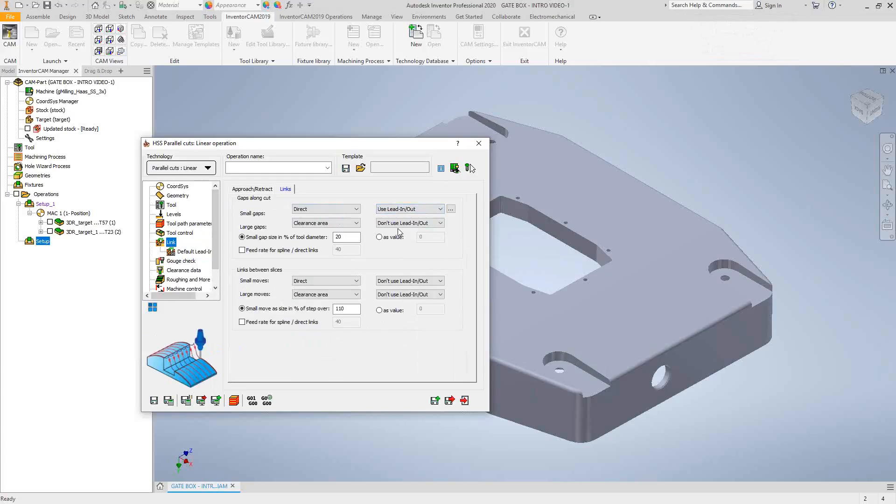
left_click(450, 209)
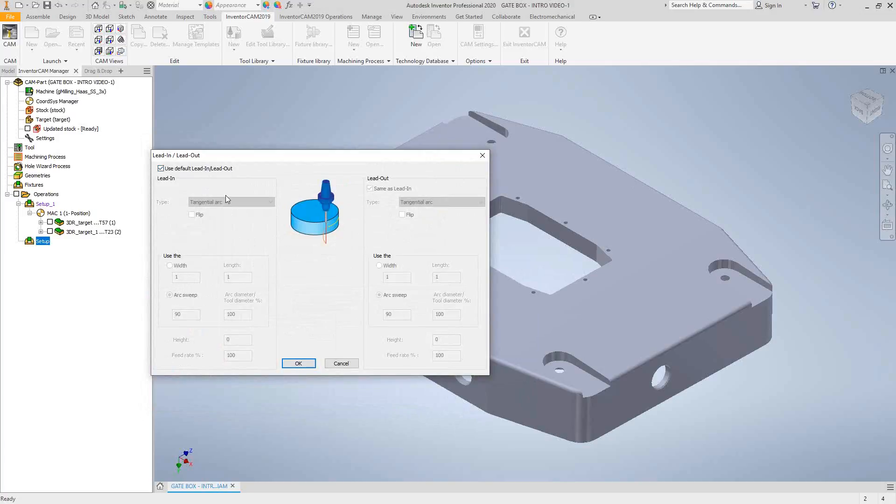
left_click(161, 169)
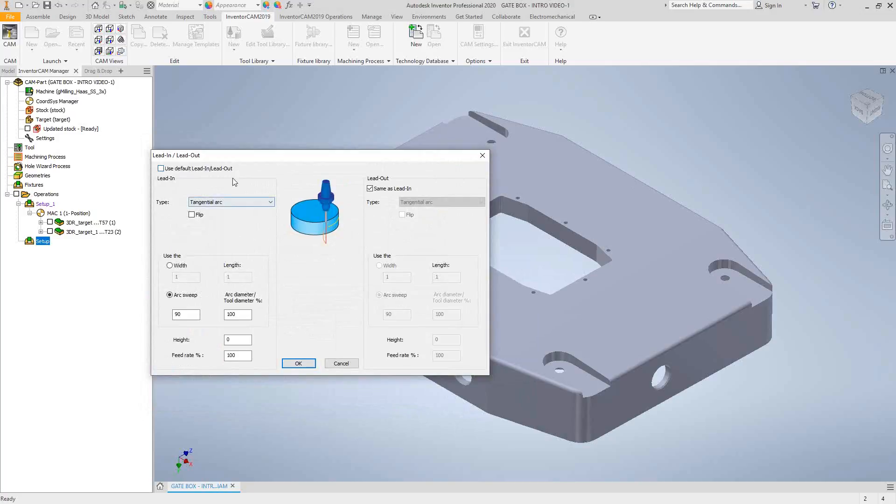
left_click(335, 368)
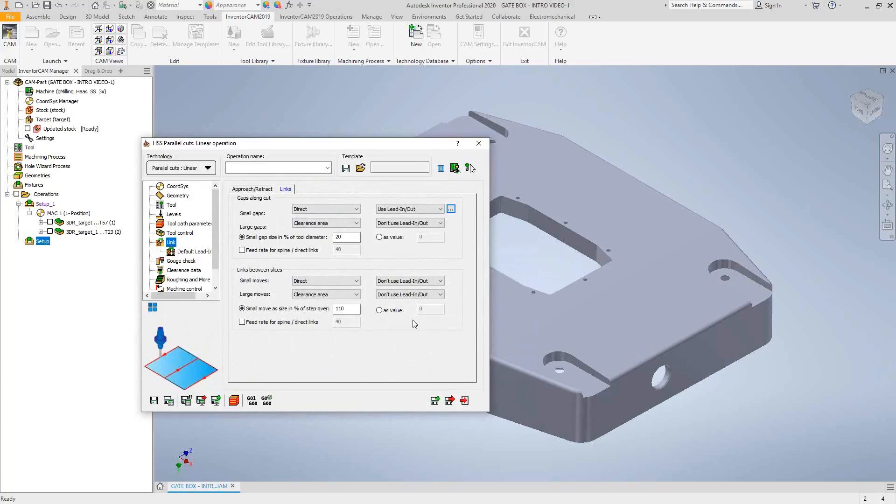
- View the default Lead-In/Out parameters again and enable the first gouge check
left_click(192, 252)
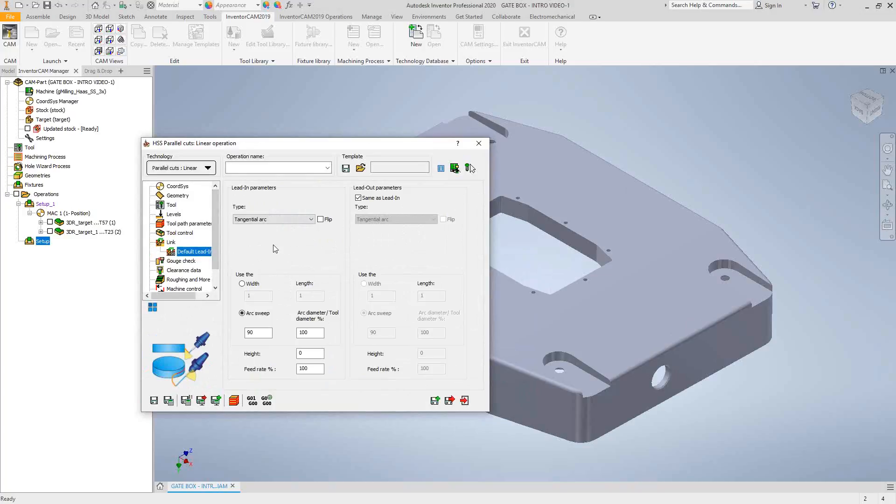
left_click(181, 262)
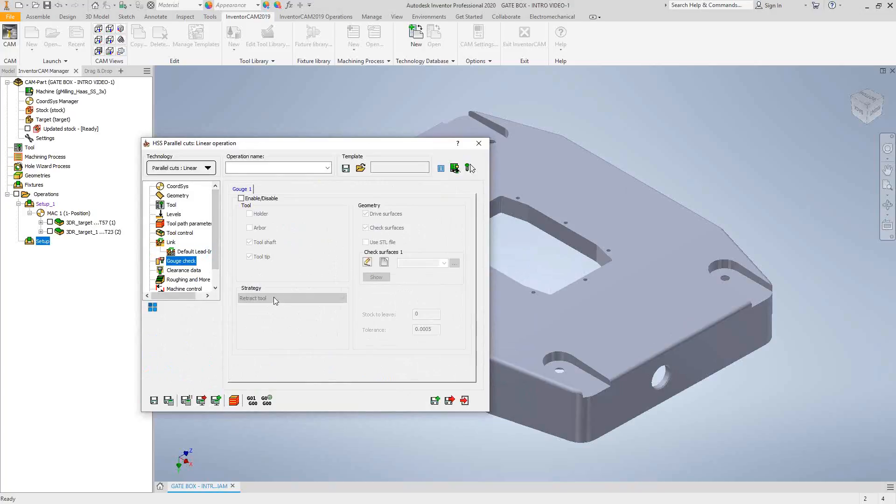
left_click(247, 199)
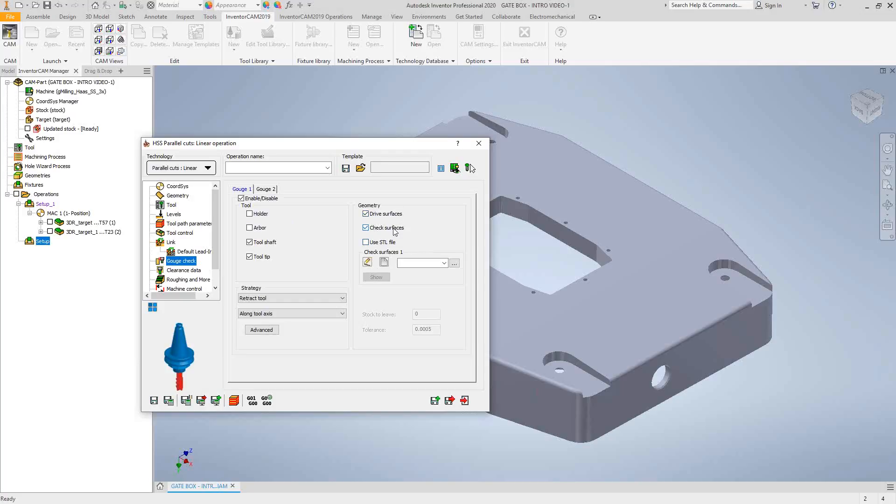
- Try defining check surfaces from the central top face, two side faces and all faces adjacent to the drive faces, and cancel the selection
left_click(383, 263)
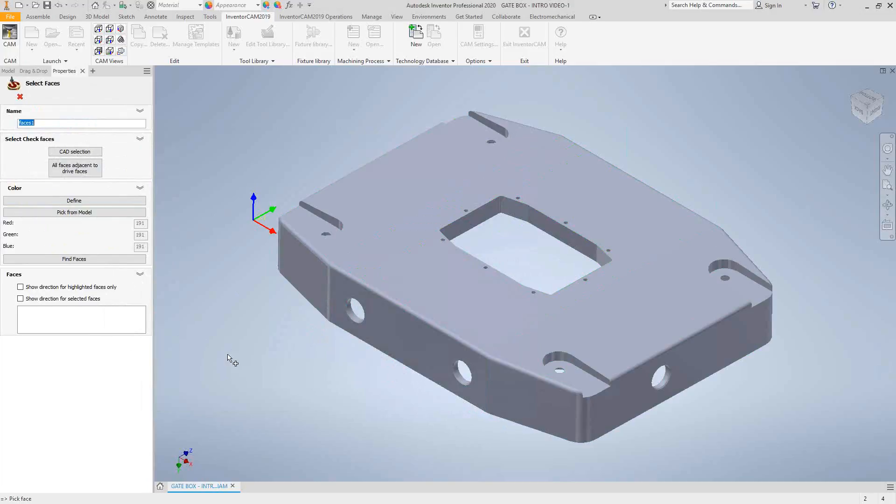
left_click(469, 296)
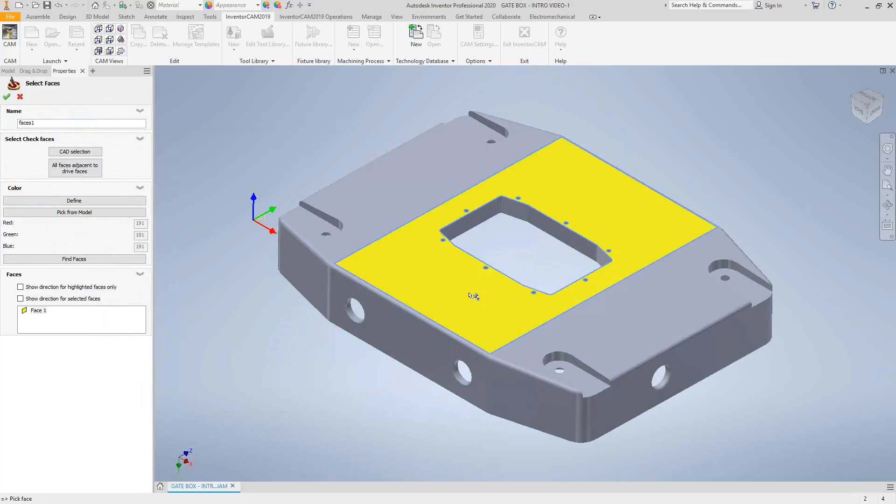
left_click(547, 415)
left_click(610, 405)
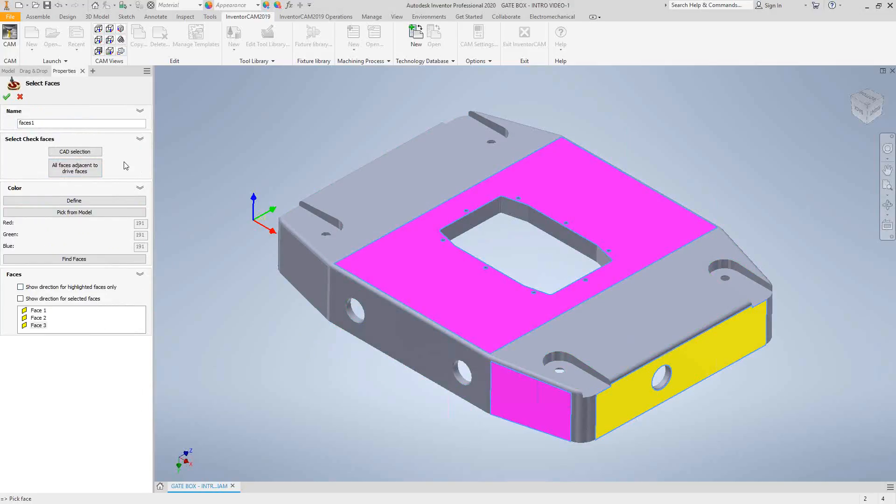
left_click(72, 171)
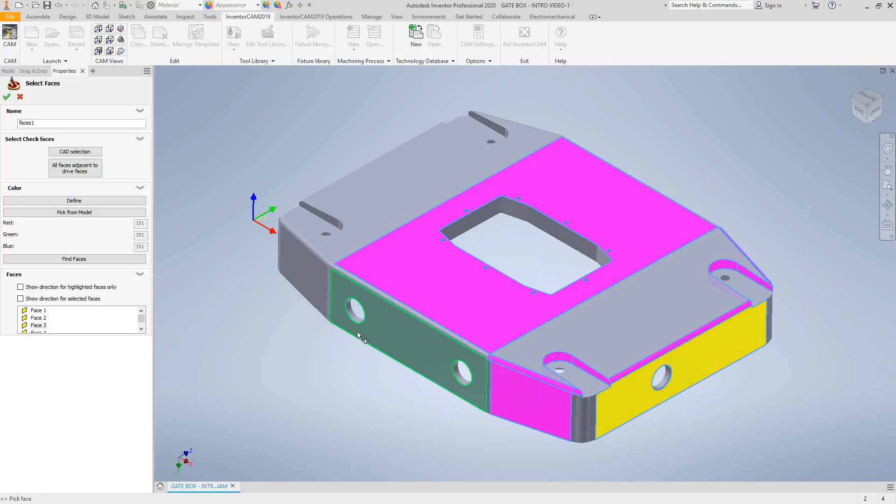
left_click(20, 96)
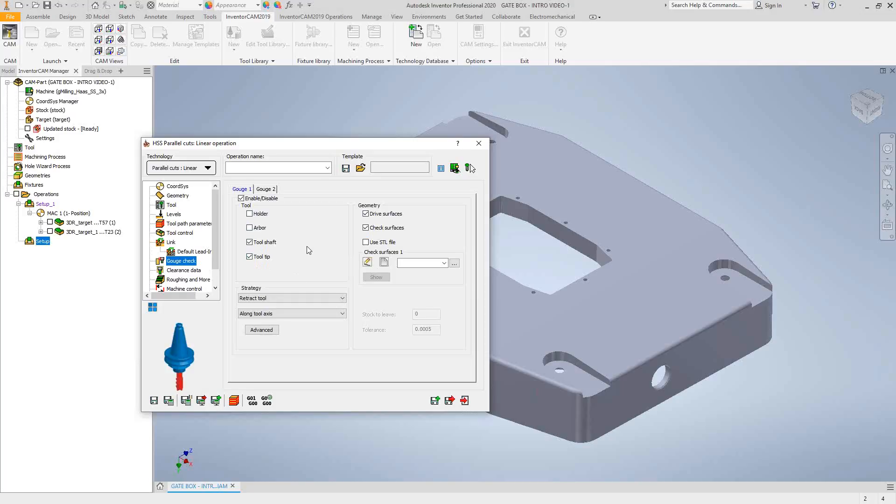
- Examine the collision strategies and the Retract tool direction options of the first gouge check
left_click(342, 300)
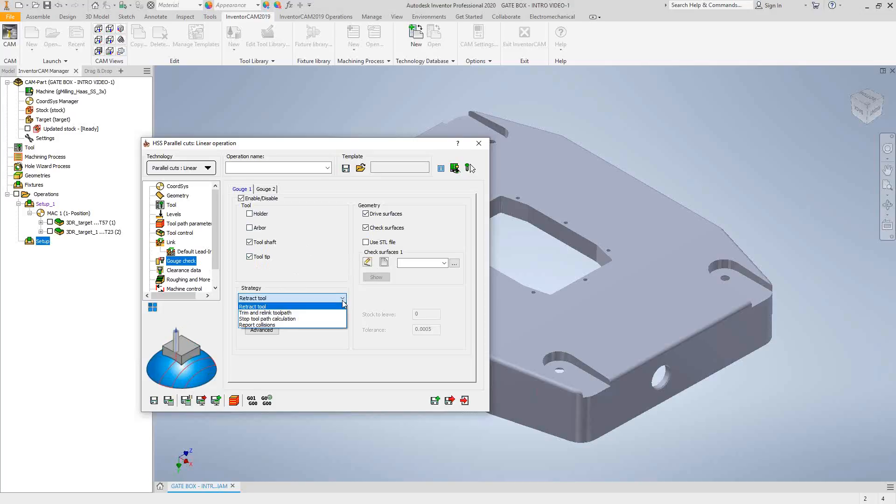
left_click(344, 306)
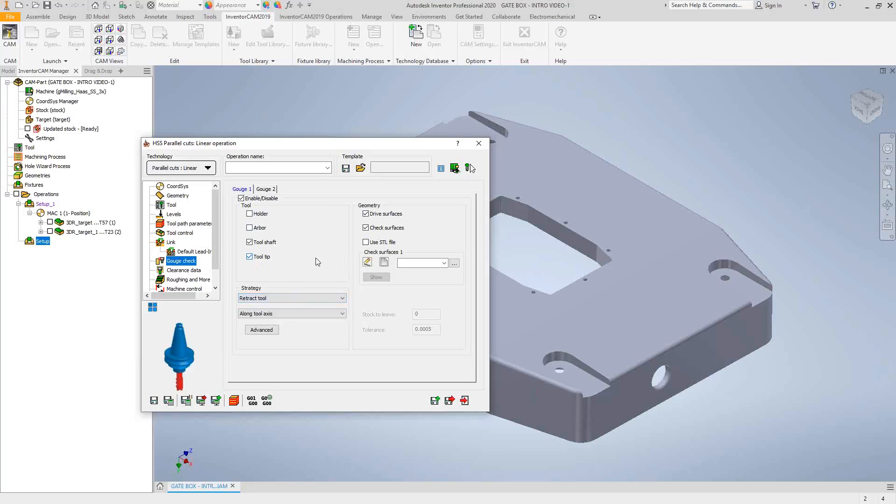
left_click(343, 314)
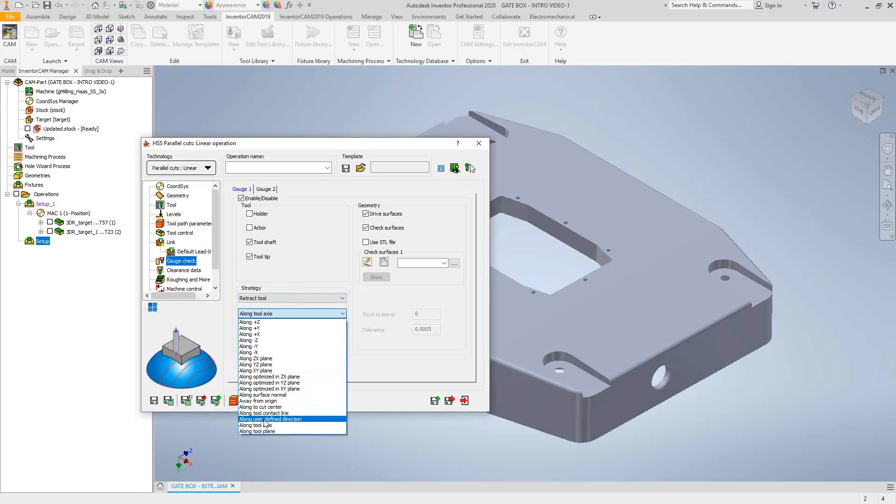
left_click(380, 360)
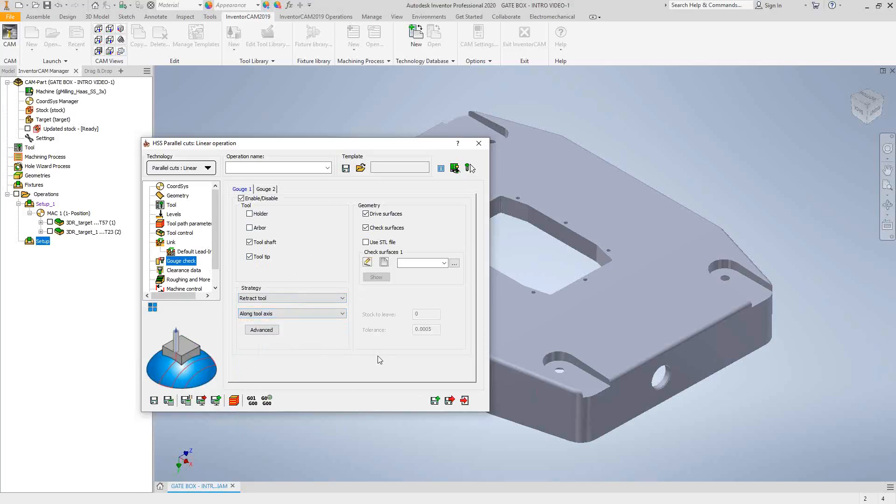
- Set the first gouge check's strategy to Trim and relink toolpath, and look over the remaining strategies
left_click(332, 299)
left_click(283, 313)
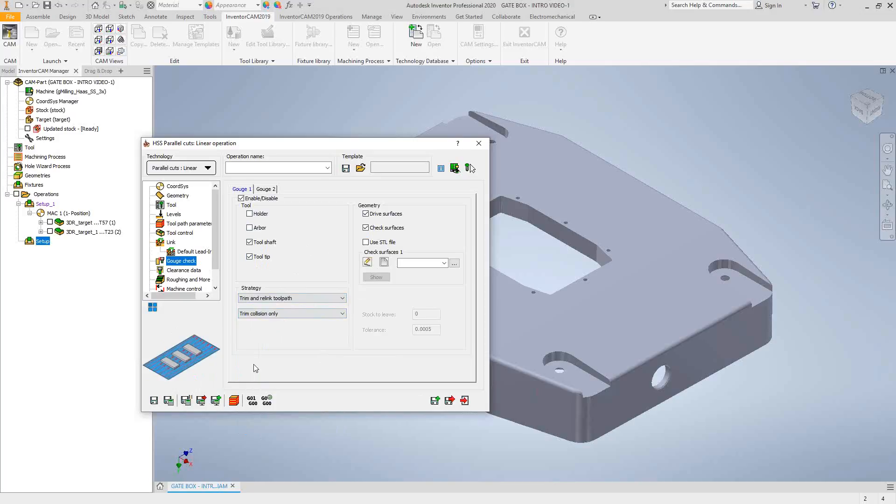
left_click(342, 299)
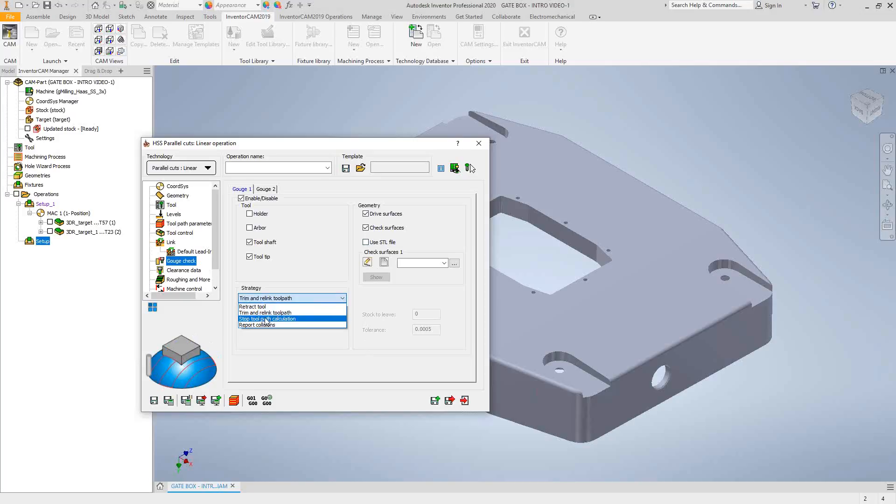
left_click(331, 362)
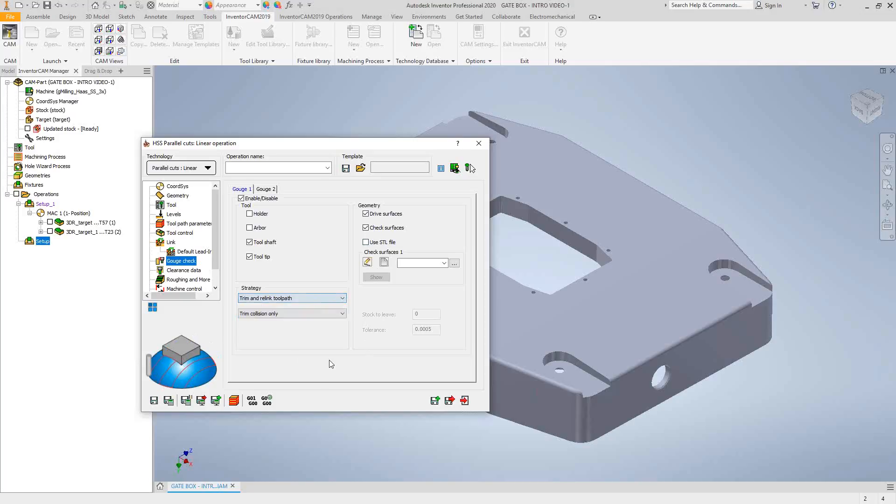
- Try enabling multi-passes in the Roughing and More settings to view its roughing and finishing pass options, and cancel without applying it
left_click(187, 280)
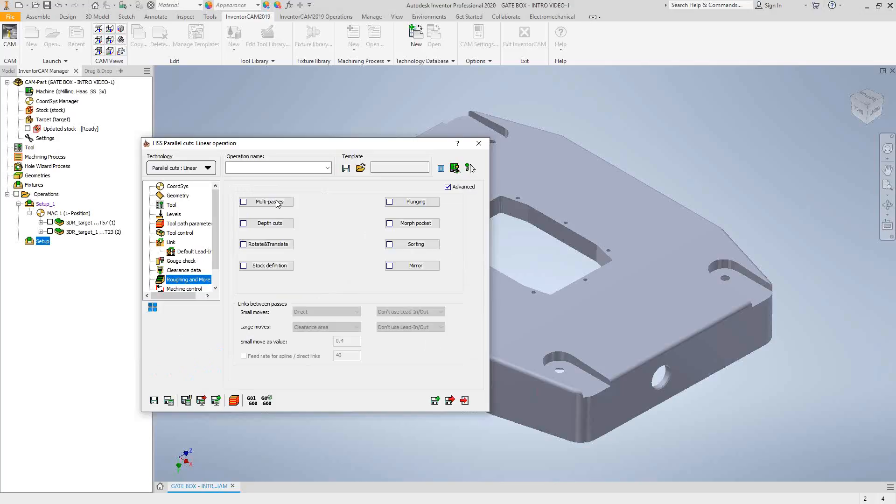
left_click(256, 204)
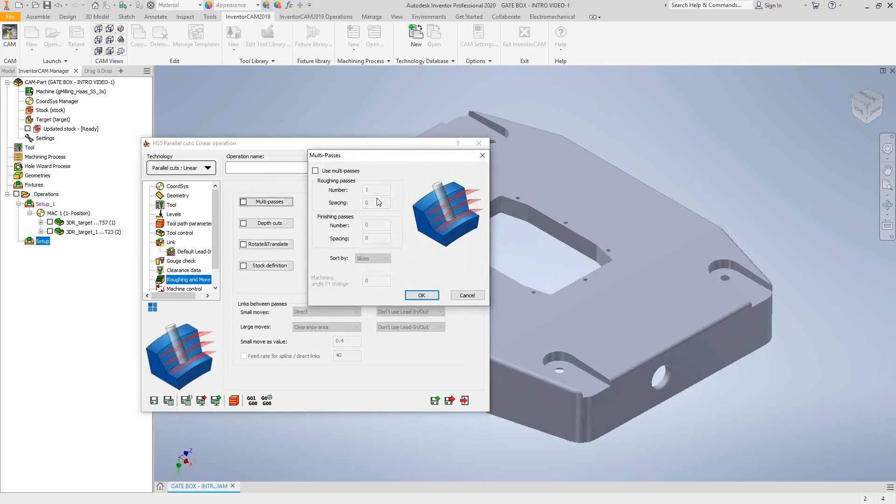
left_click(316, 171)
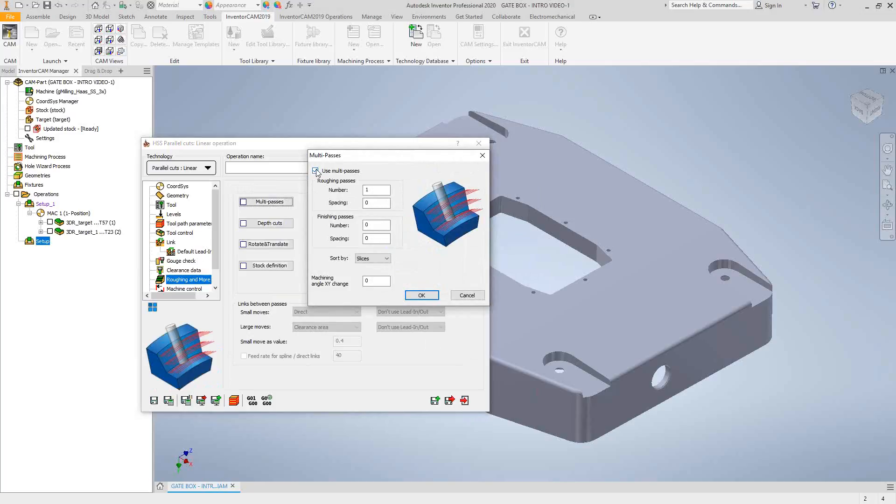
left_click(315, 171)
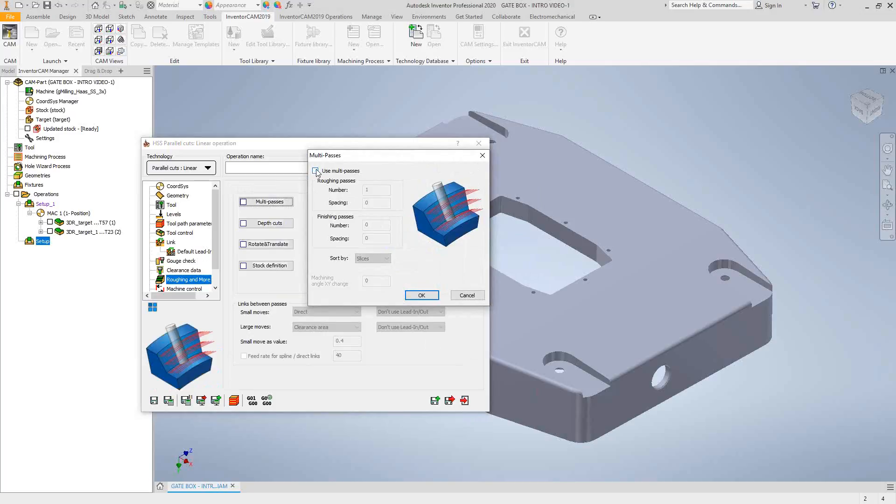
left_click(467, 295)
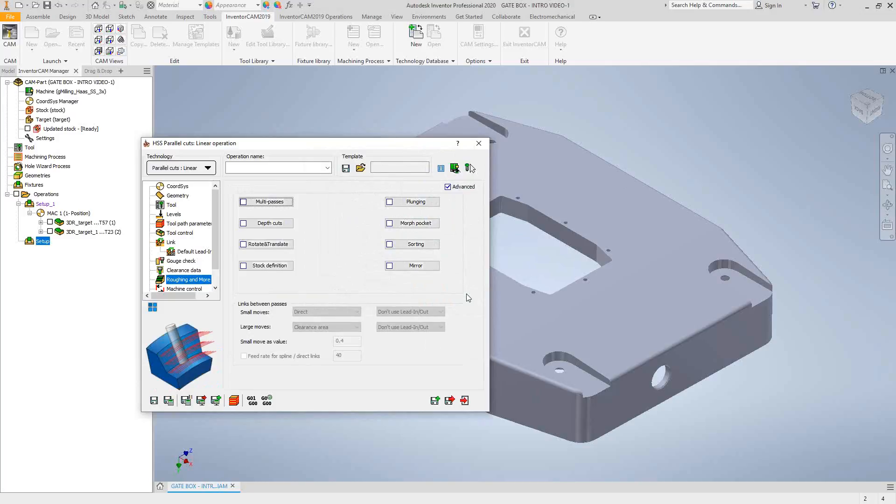
- Disable the first gouge check so no check surfaces are required, and save and calculate the linear operation
left_click(169, 402)
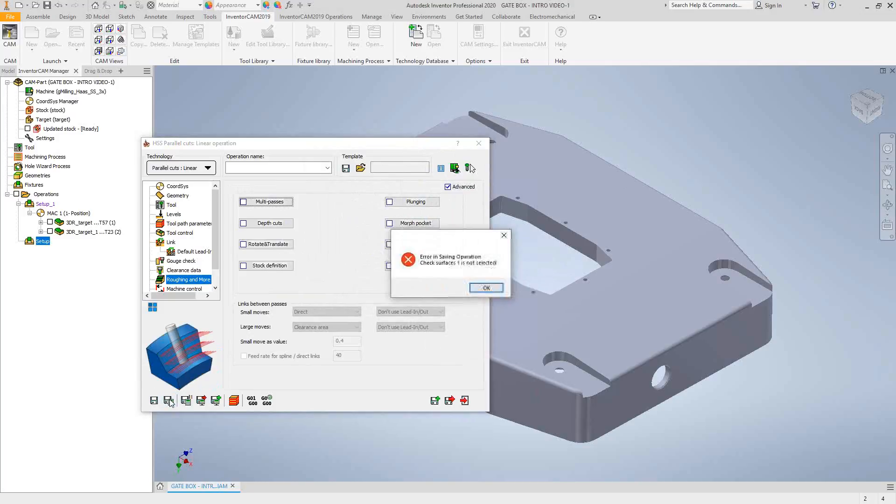
left_click(485, 287)
left_click(185, 262)
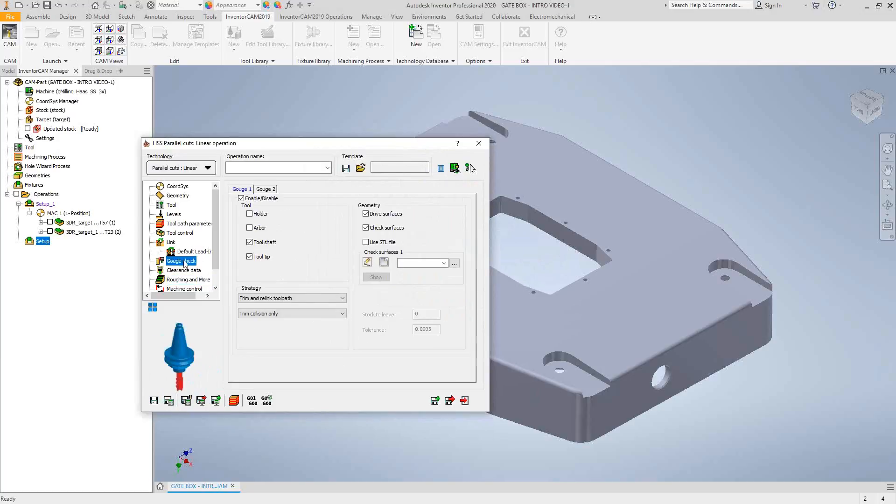
left_click(241, 198)
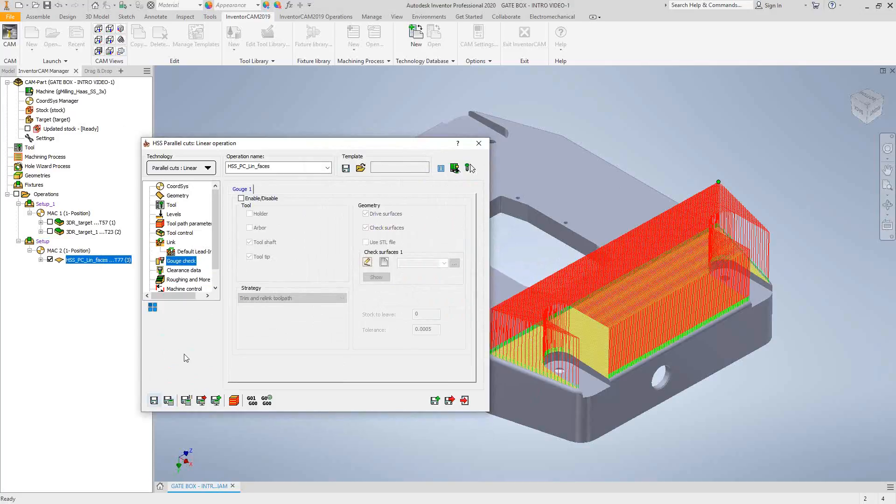
- Set the cutting method in the tool path sorting to Zigzag and recalculate the linear operation
middle_click_drag(607, 305, 633, 272)
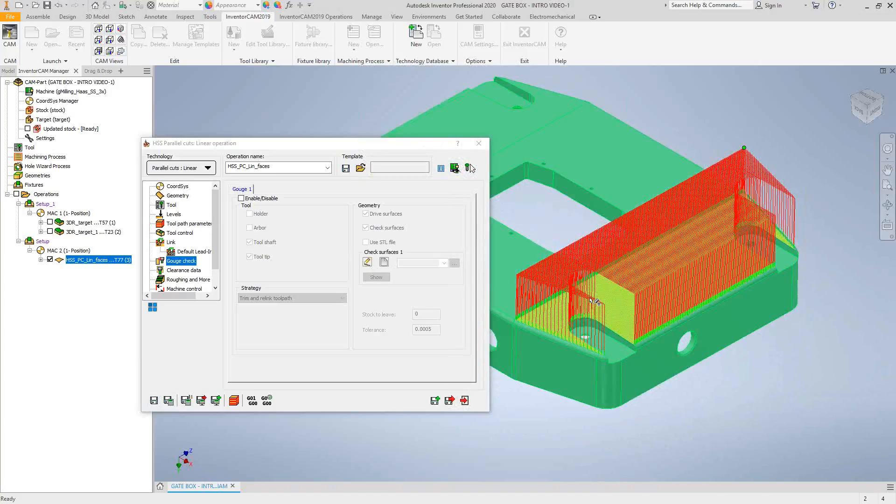
middle_click_drag(643, 278, 647, 429, "shift")
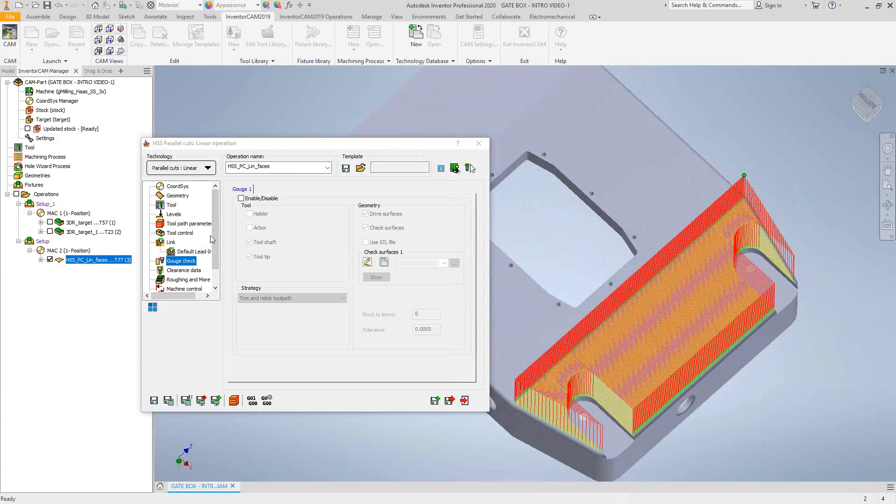
left_click(188, 224)
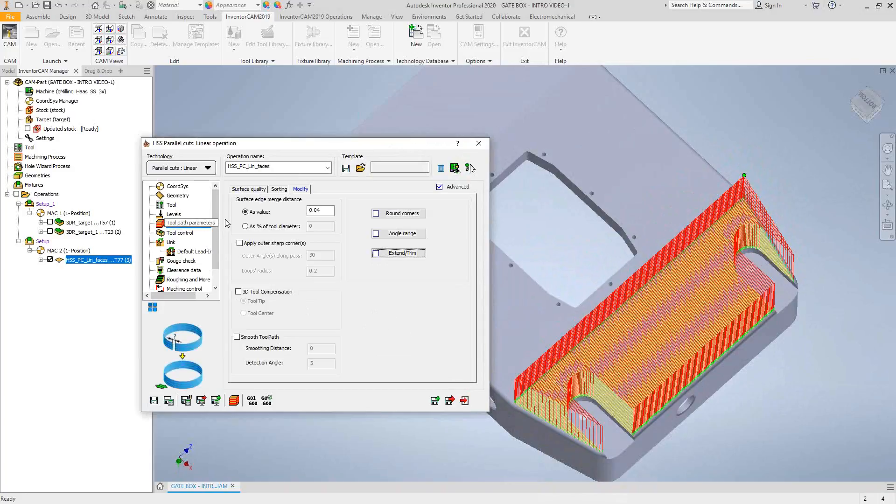
left_click(249, 188)
left_click(279, 188)
left_click(327, 211)
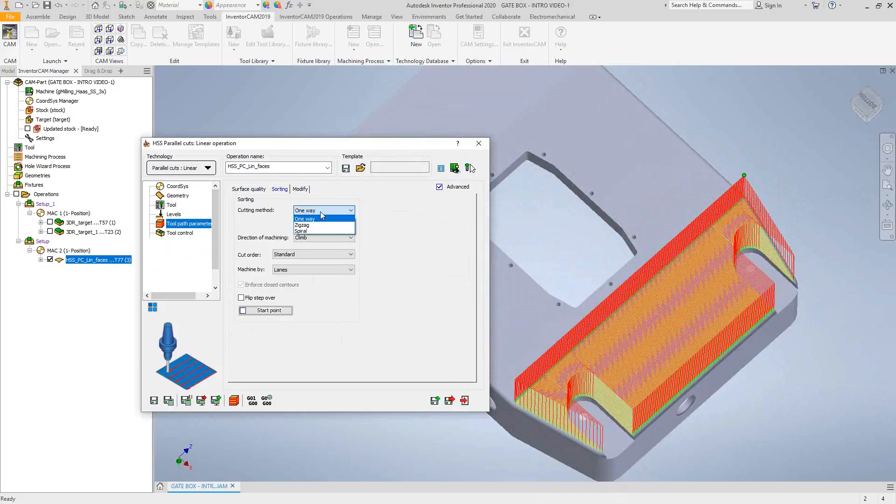
left_click(312, 225)
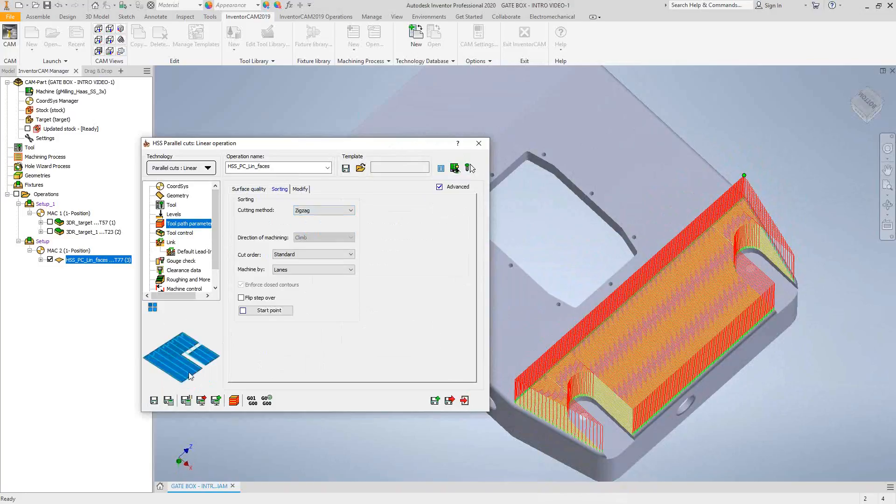
left_click(169, 401)
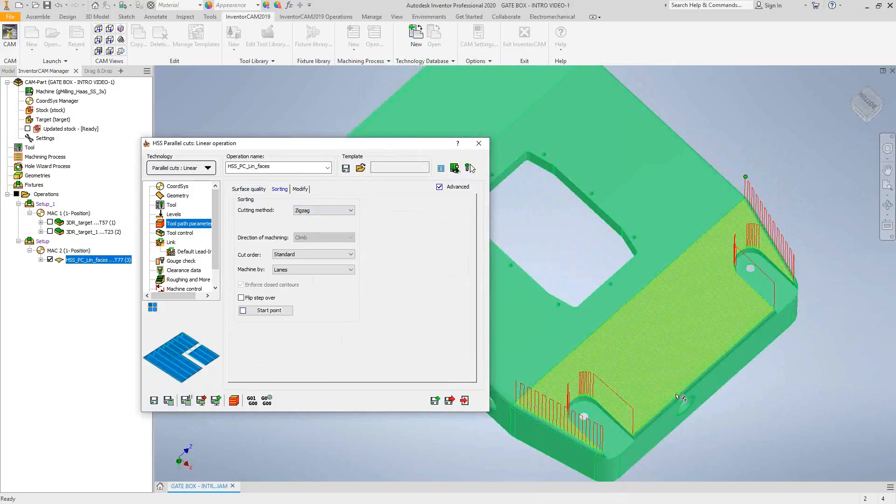
left_click(826, 419)
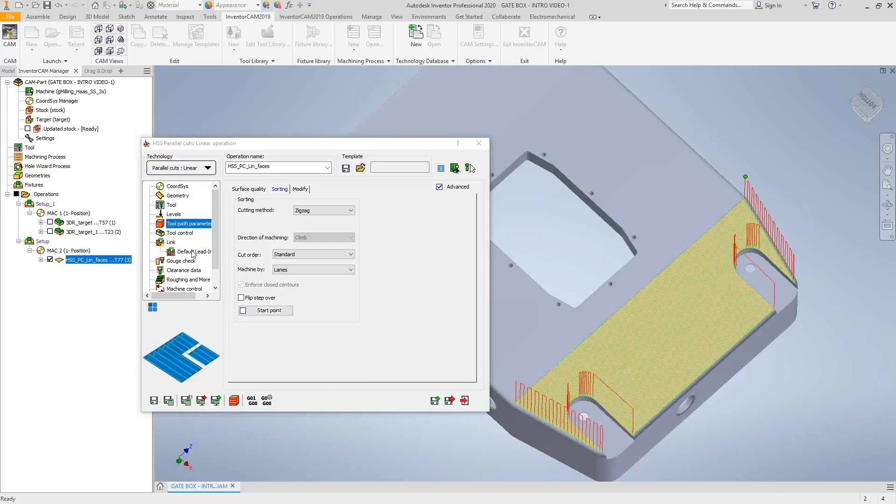
- Set the large gaps along cut and the large moves between slices to Follow surfaces, and recalculate the operation
left_click(171, 242)
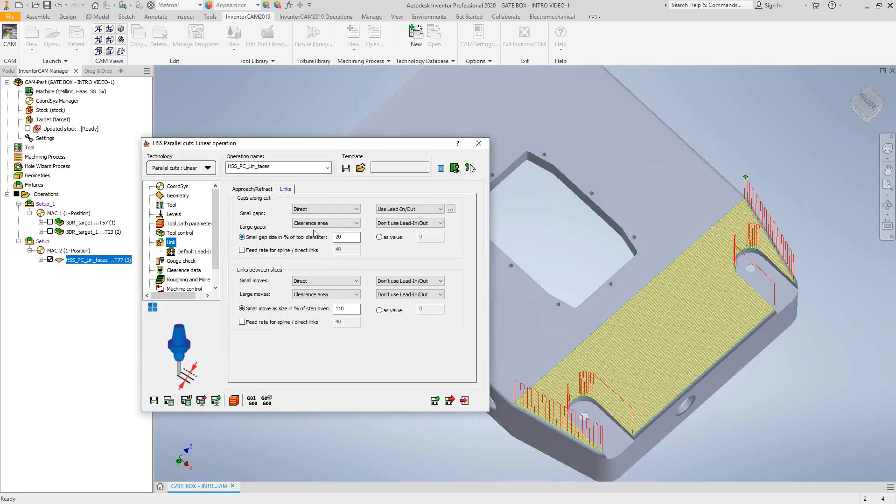
left_click(346, 224)
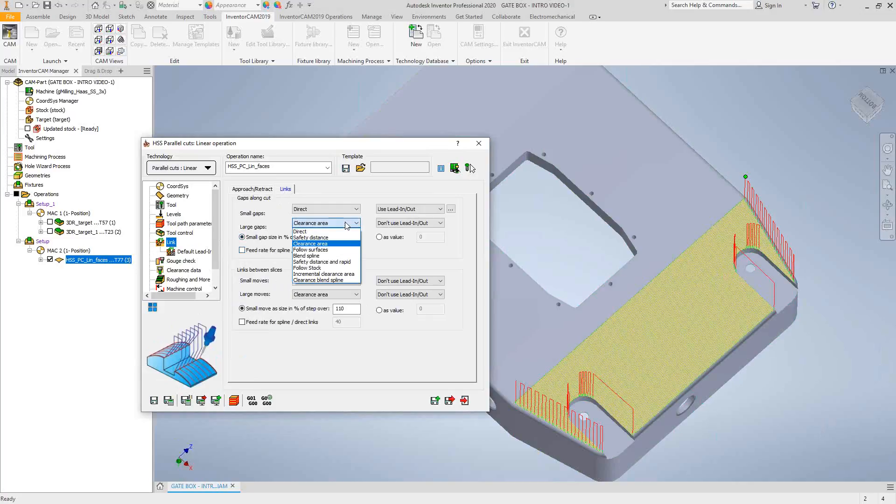
left_click(314, 250)
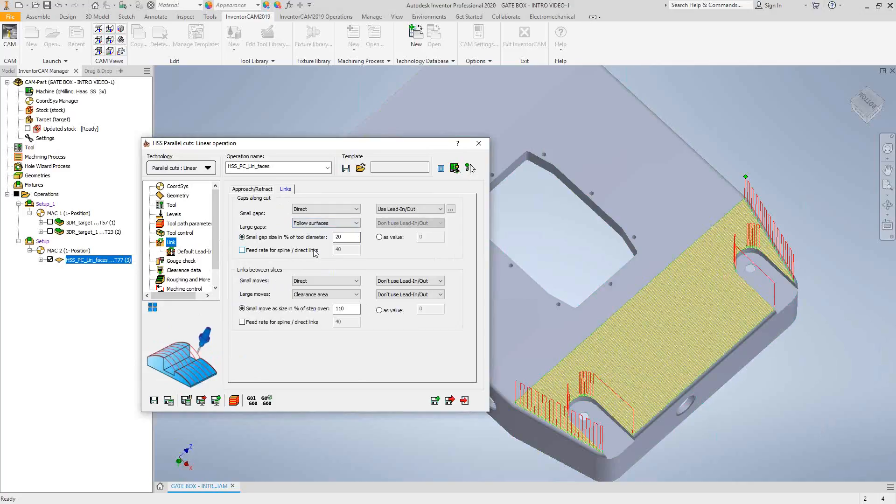
left_click(355, 297)
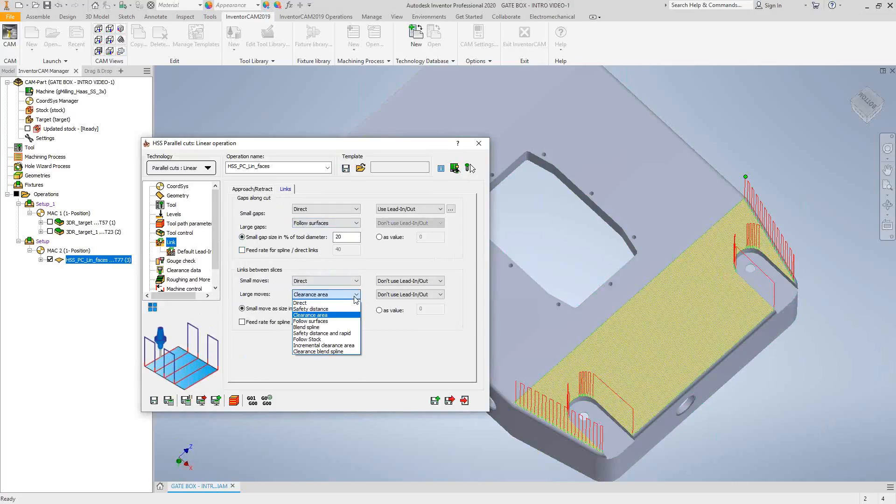
left_click(324, 321)
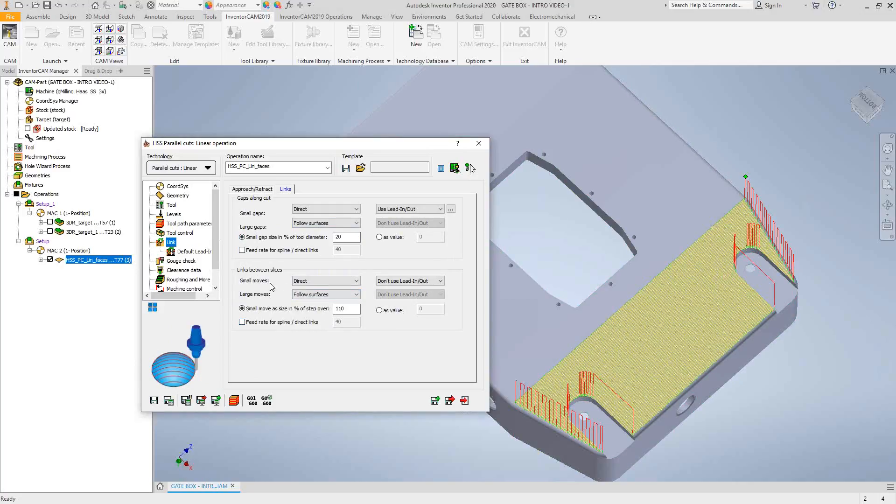
left_click(170, 404)
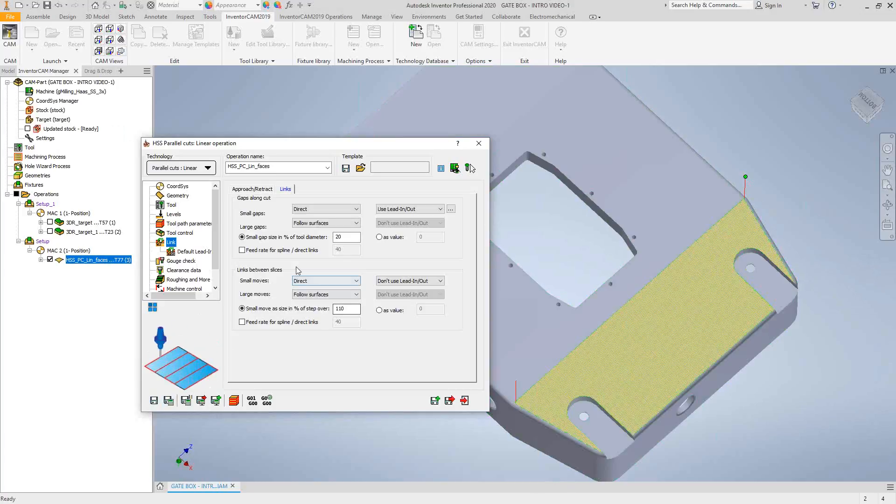
- Set the machining angle of the linear cuts to 90 in the geometry definition and recalculate the tool path
left_click(182, 196)
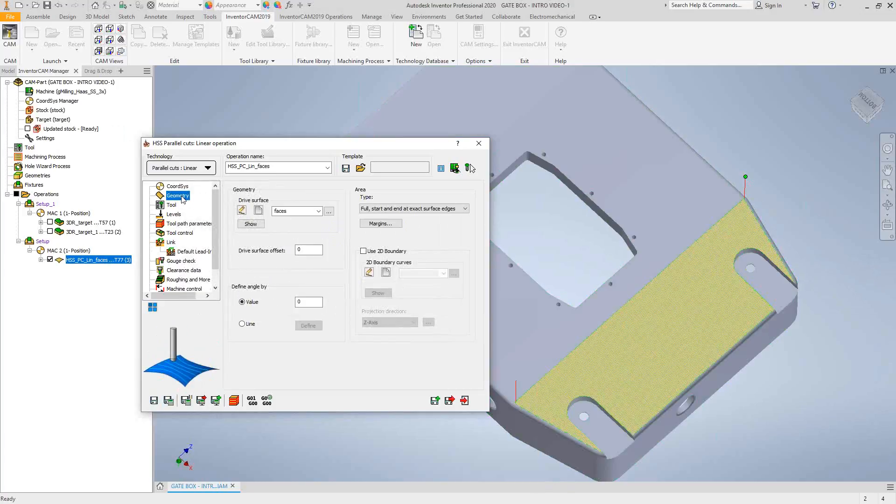
double_click(302, 303)
type("90")
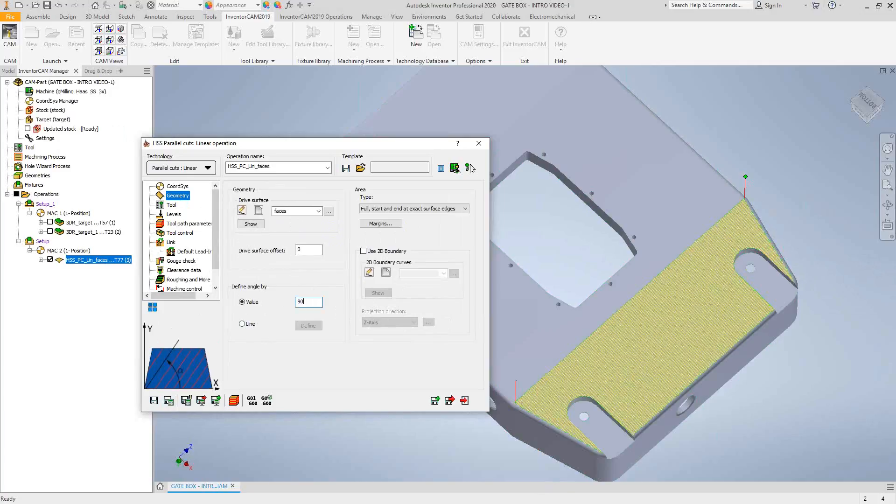
left_click(169, 400)
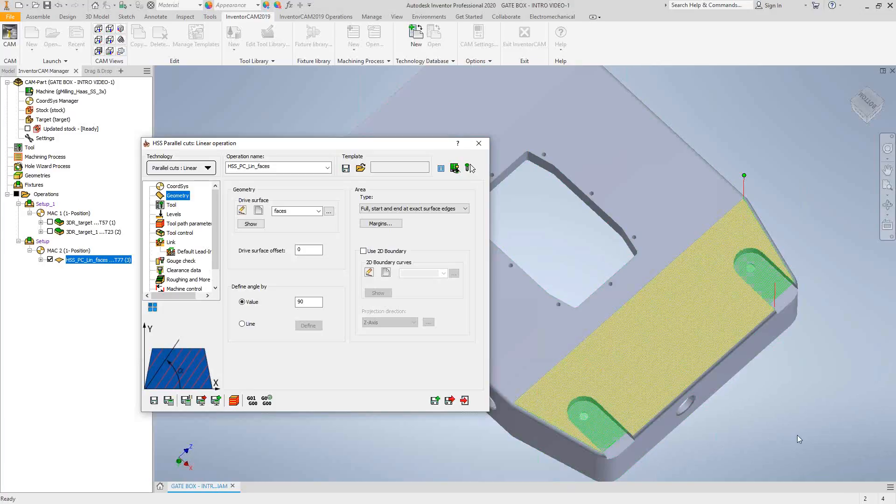
- Switch the technology to Parallel cuts: Constant Z, keep the existing drive faces, and save and calculate the operation
left_click(208, 168)
mouse_move(200, 180)
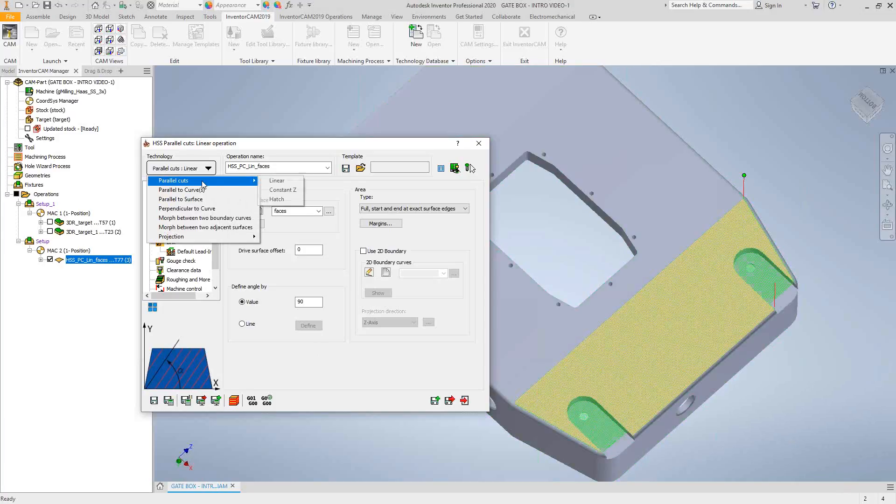
left_click(288, 193)
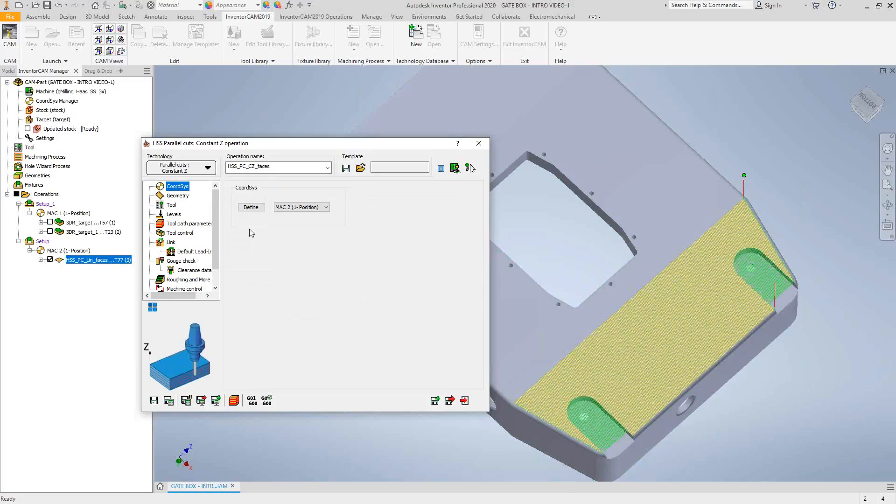
left_click(182, 196)
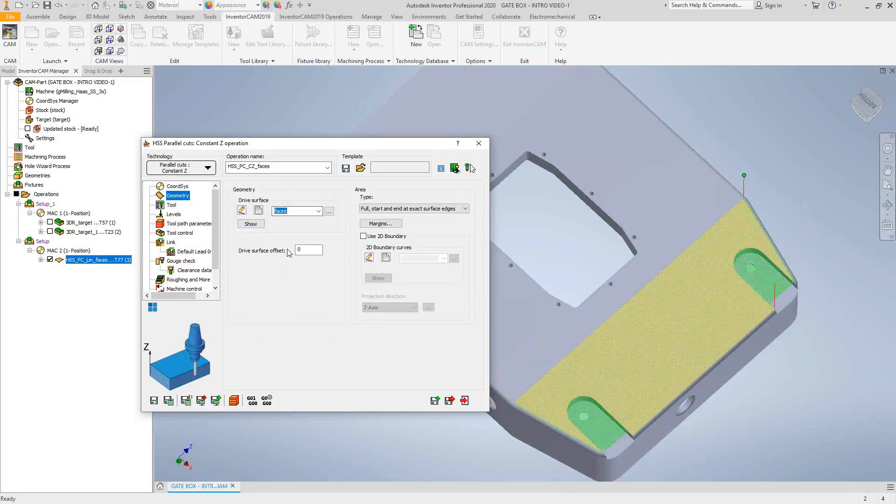
mouse_move(301, 250)
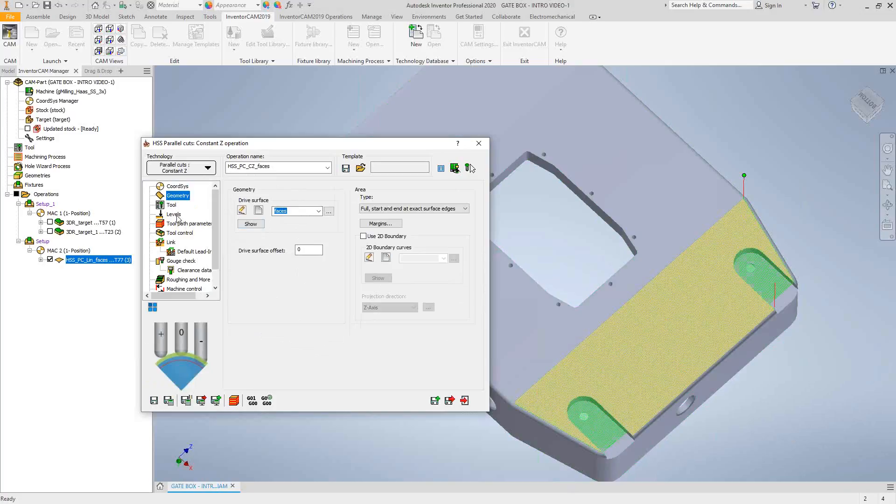
left_click(168, 402)
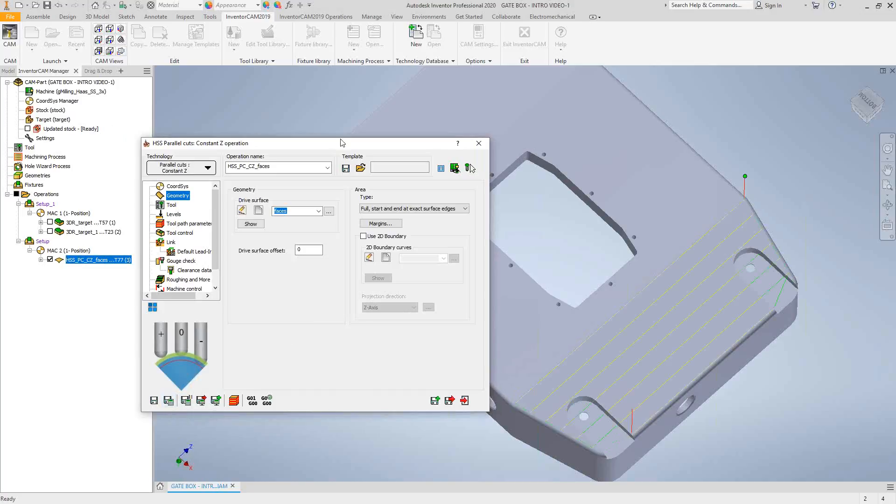
- Open the maximum step over in the Constant Z tool path parameters and inspect the passes in back and isometric views
left_click_drag(336, 144, 242, 118)
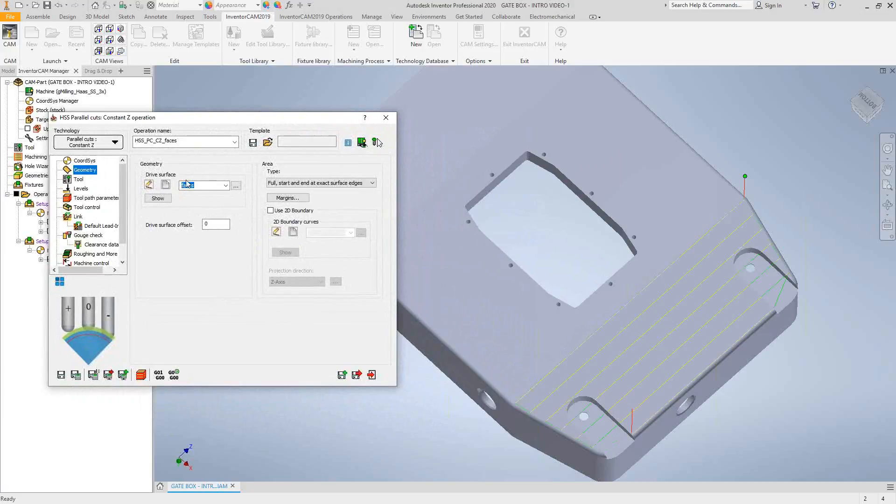
left_click(96, 198)
left_click(225, 268)
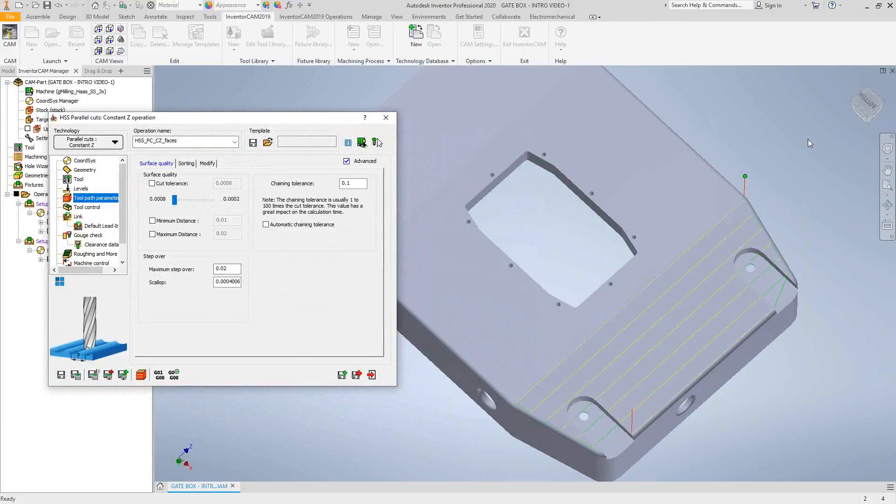
left_click(861, 119)
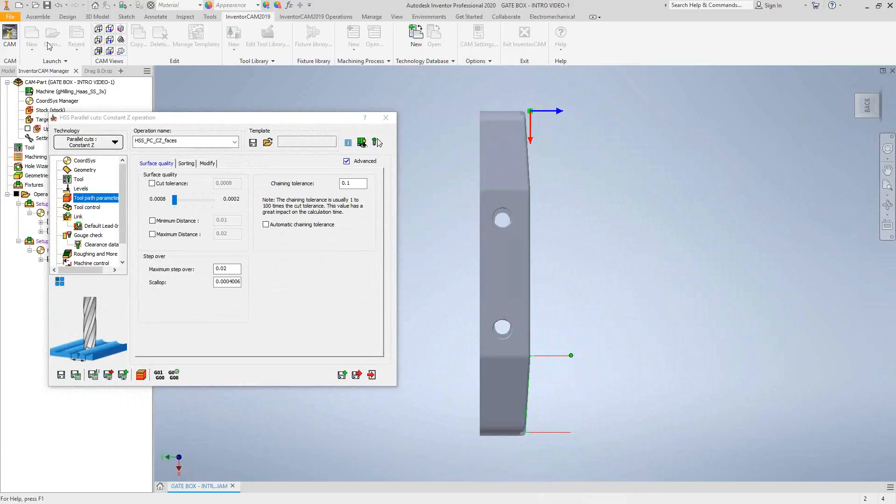
left_click(121, 30)
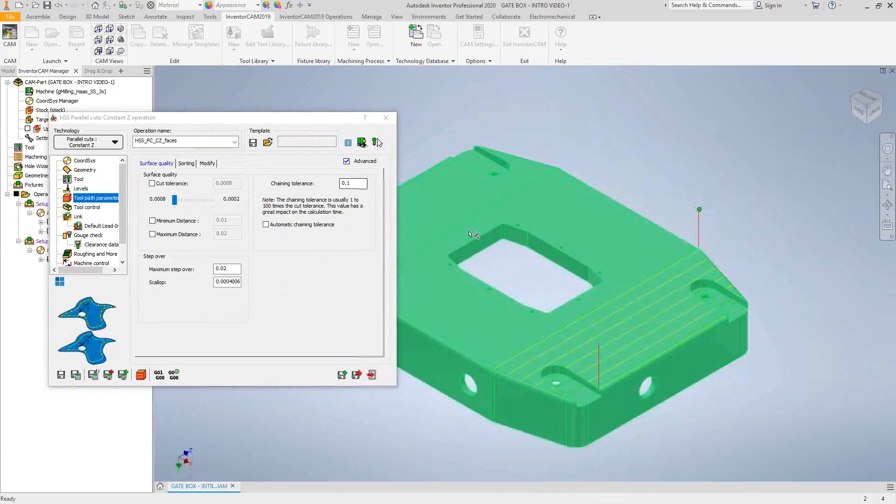